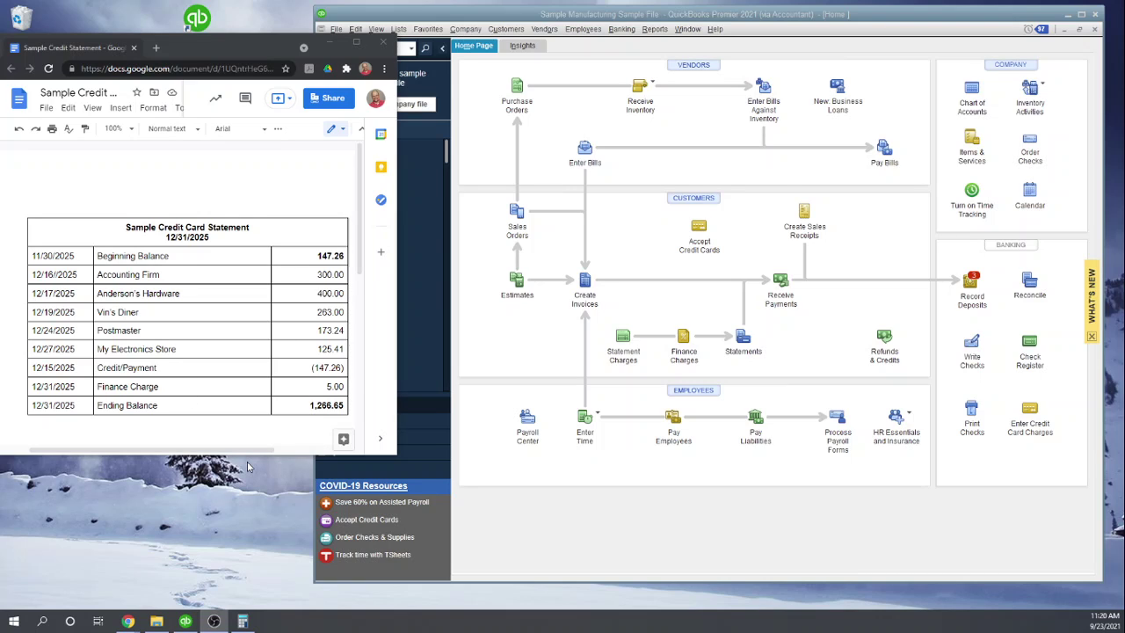
Bring the QuickBooks Home Page in front of the Sample Credit Card Statement document.
click(954, 15)
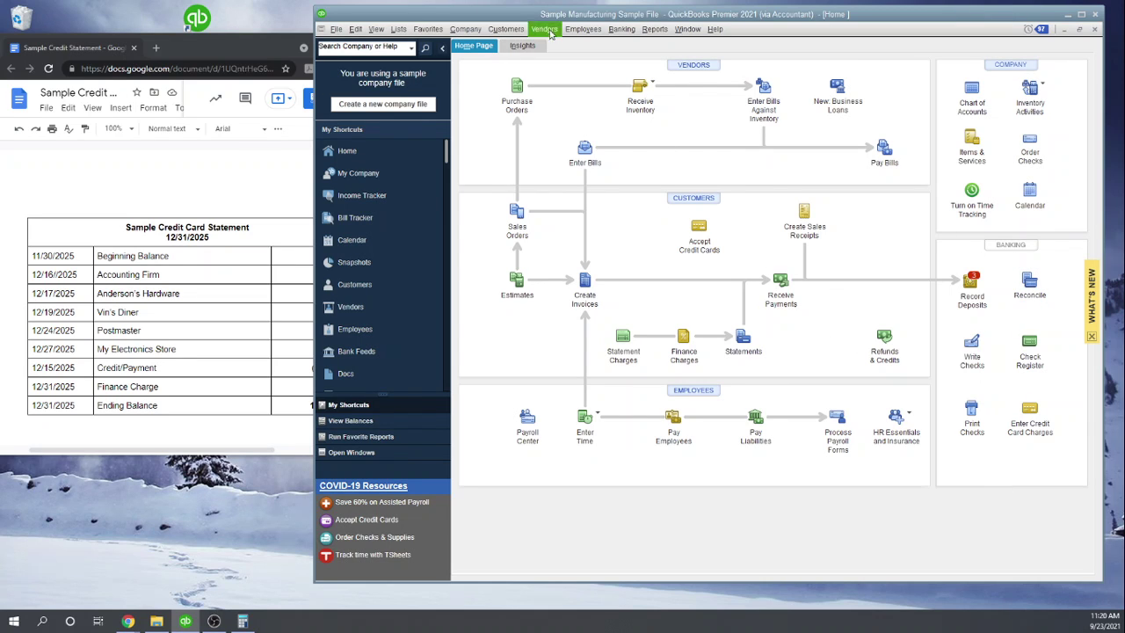
Begin reconciling My Credit Card for the 12/31/2025 statement with beginning balance 147.26.
click(622, 30)
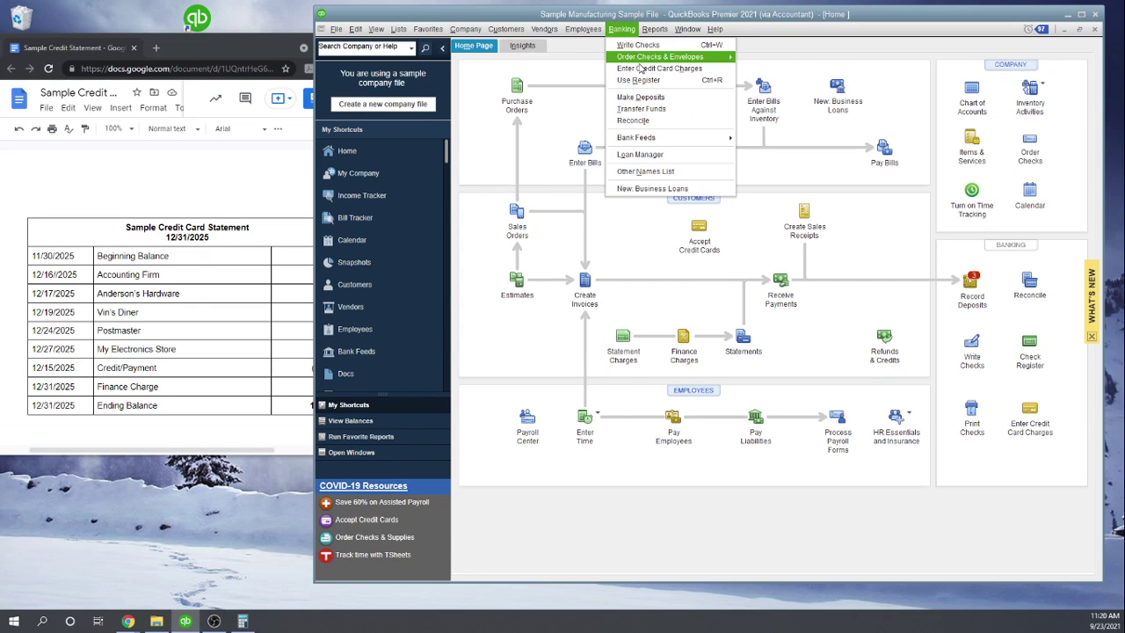
click(638, 122)
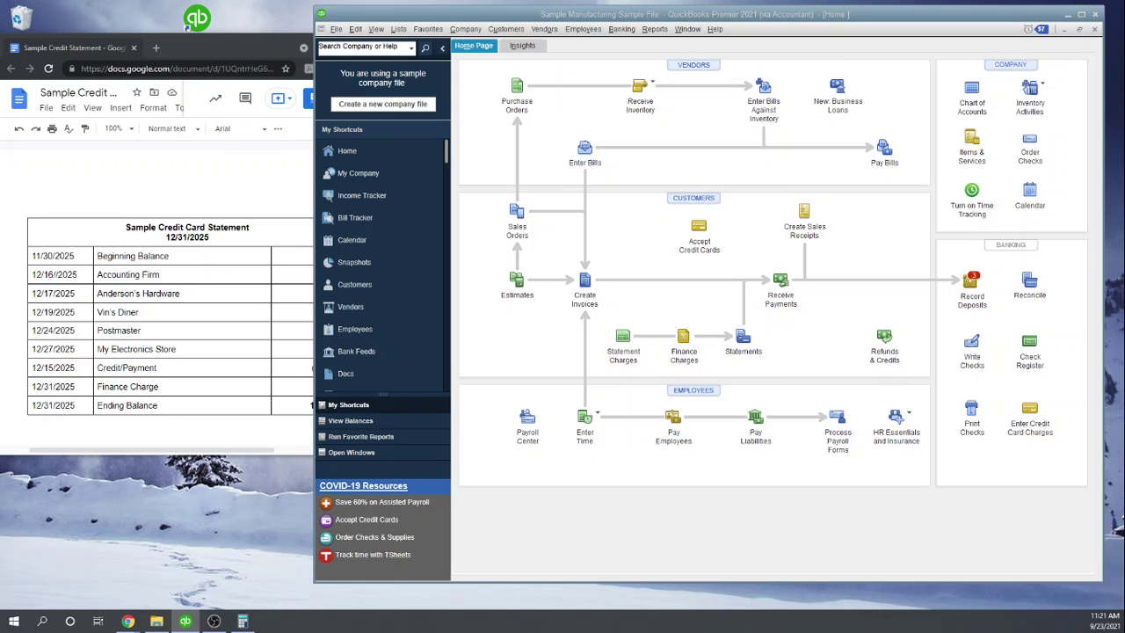
drag(105, 413, 758, 129)
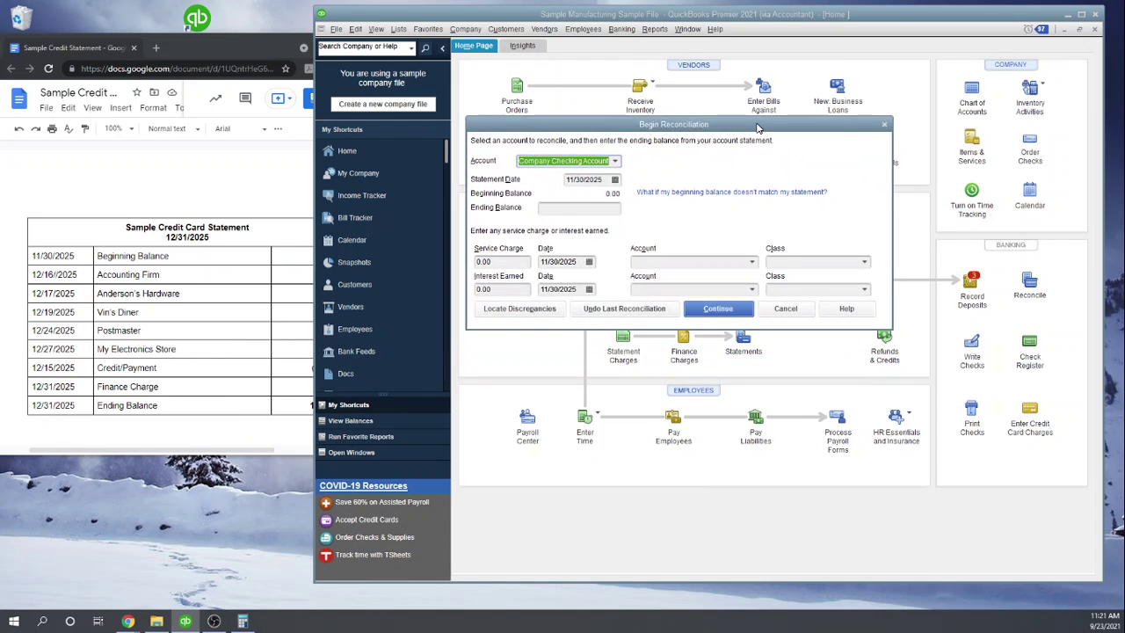
click(615, 162)
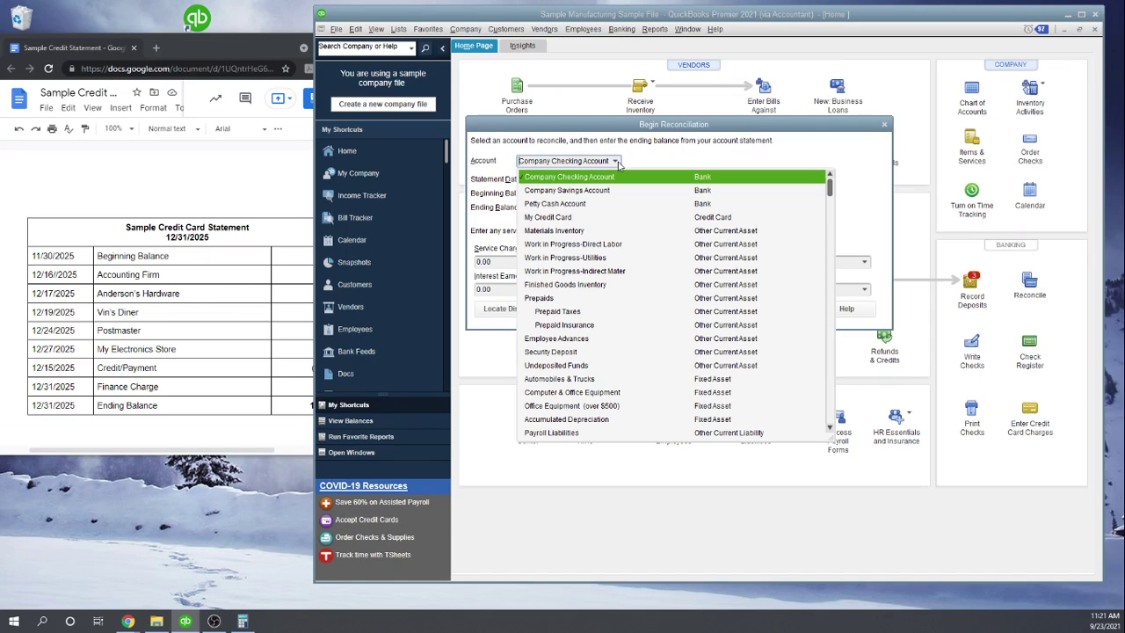
click(560, 220)
key(Escape)
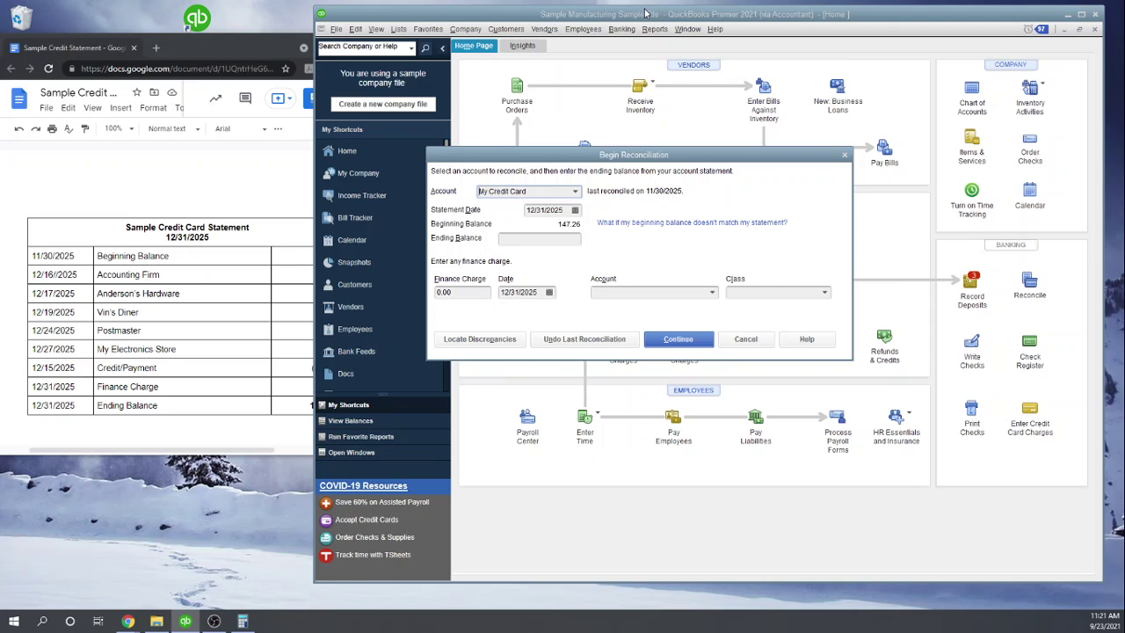
Enter the statement ending balance of 1,266.65 from the credit card statement.
click(206, 40)
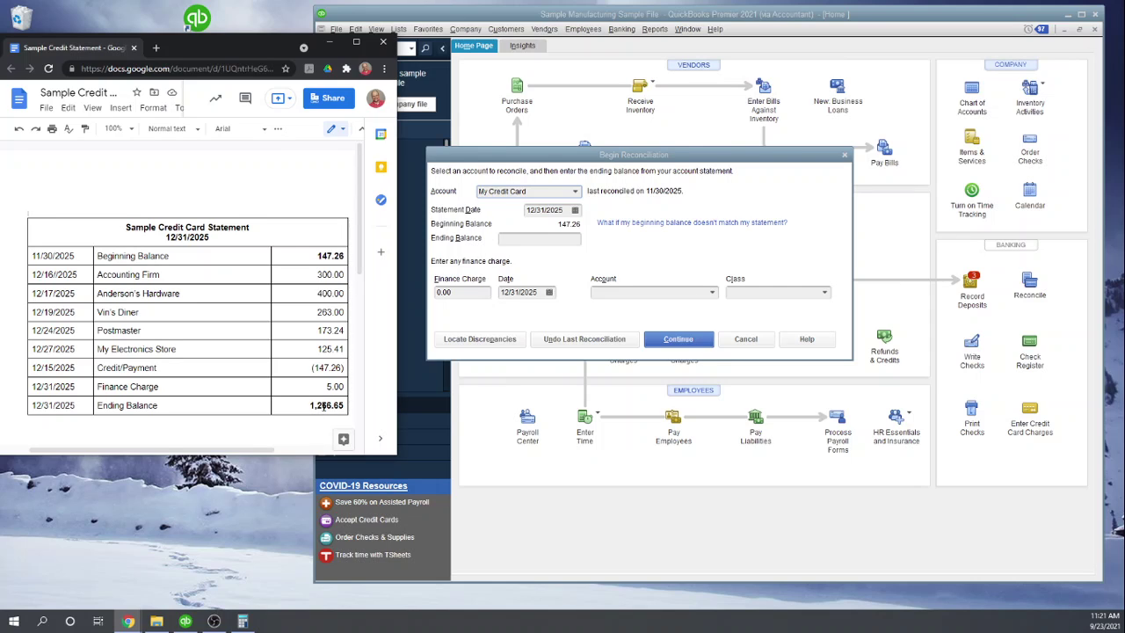
click(548, 240)
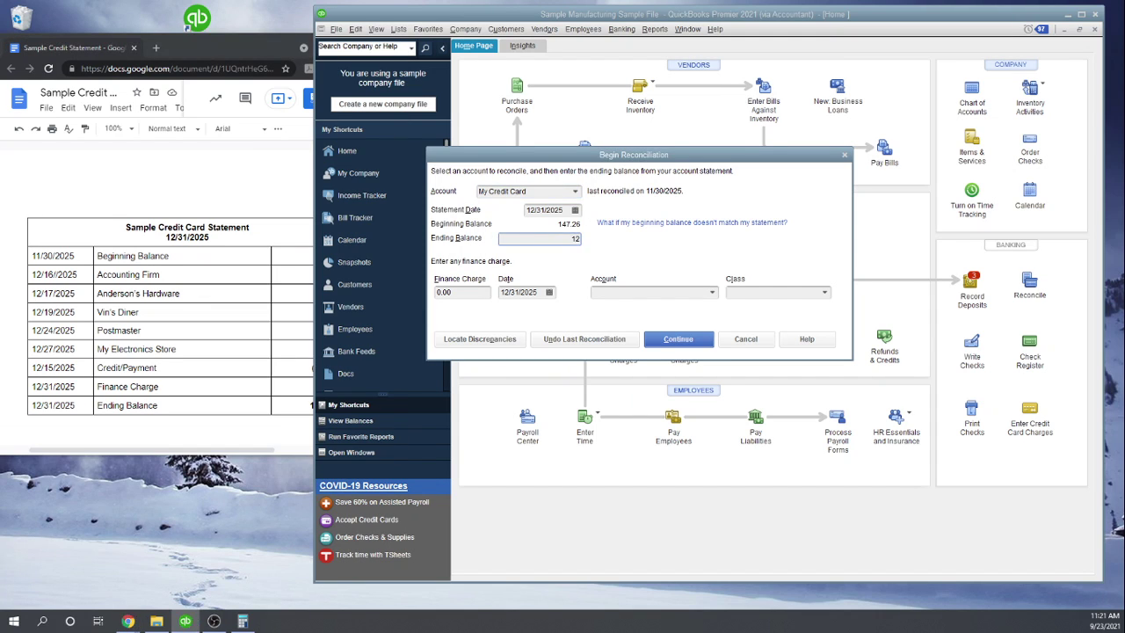
text(1266.65)
key(Tab)
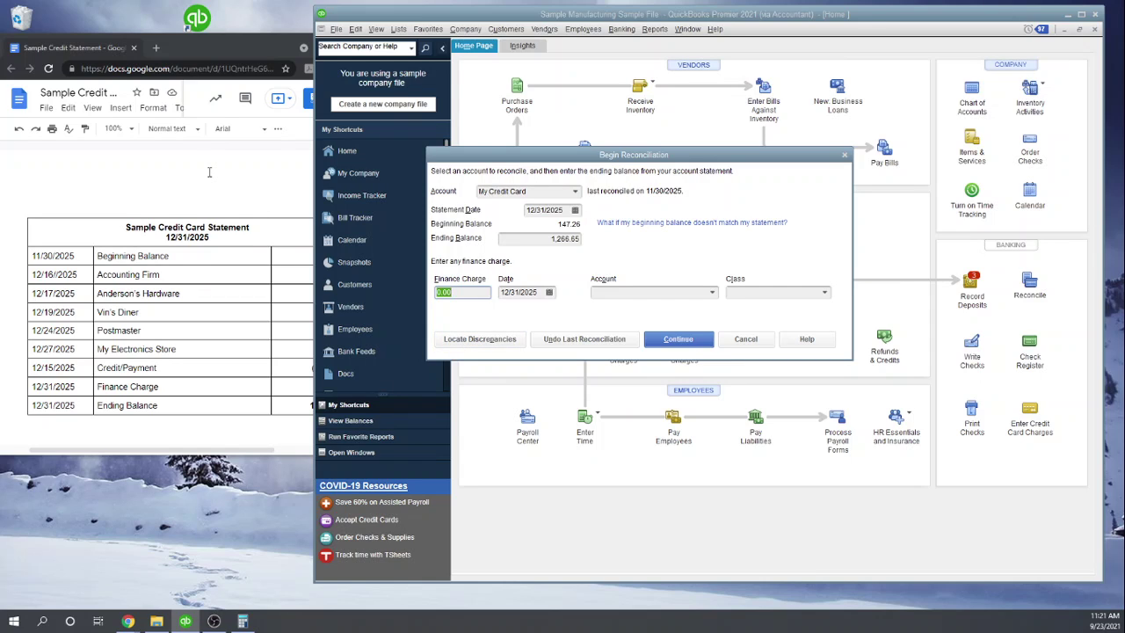
Record a 5.00 finance charge dated 12/31/2025 to Other Expense:Interest Expense.
click(210, 172)
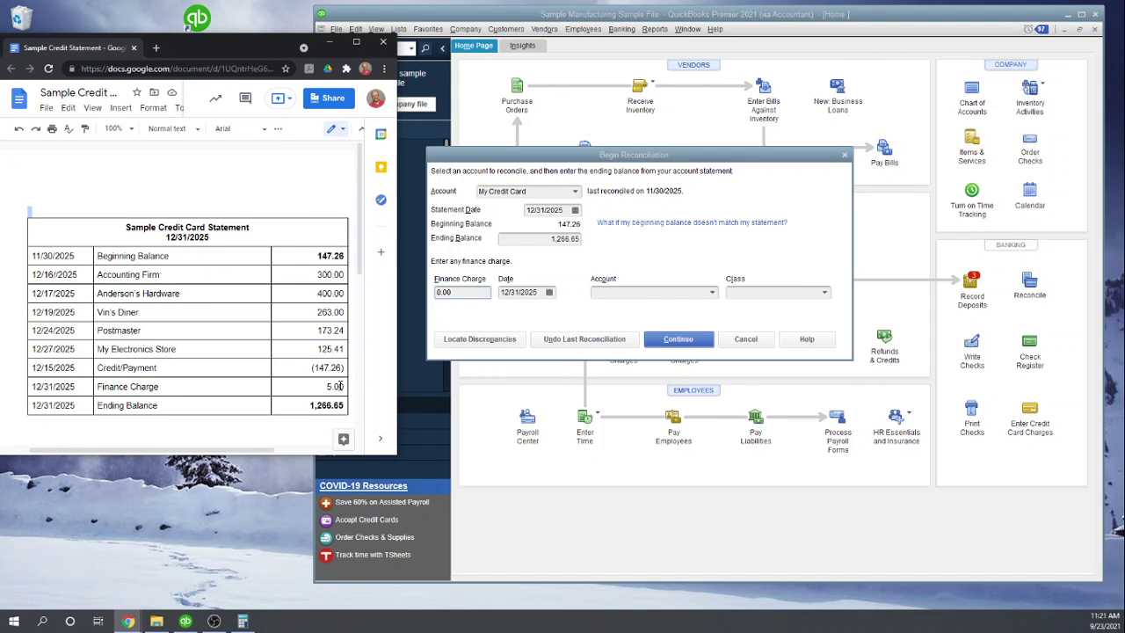
click(457, 291)
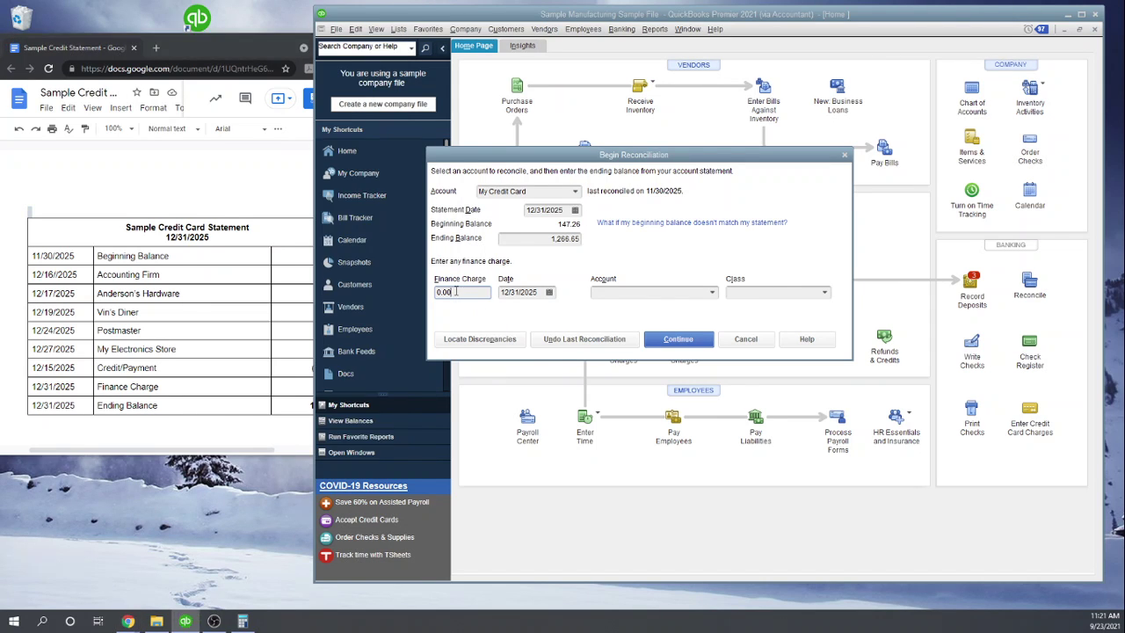
drag(456, 291, 423, 295)
text(5)
key(Tab)
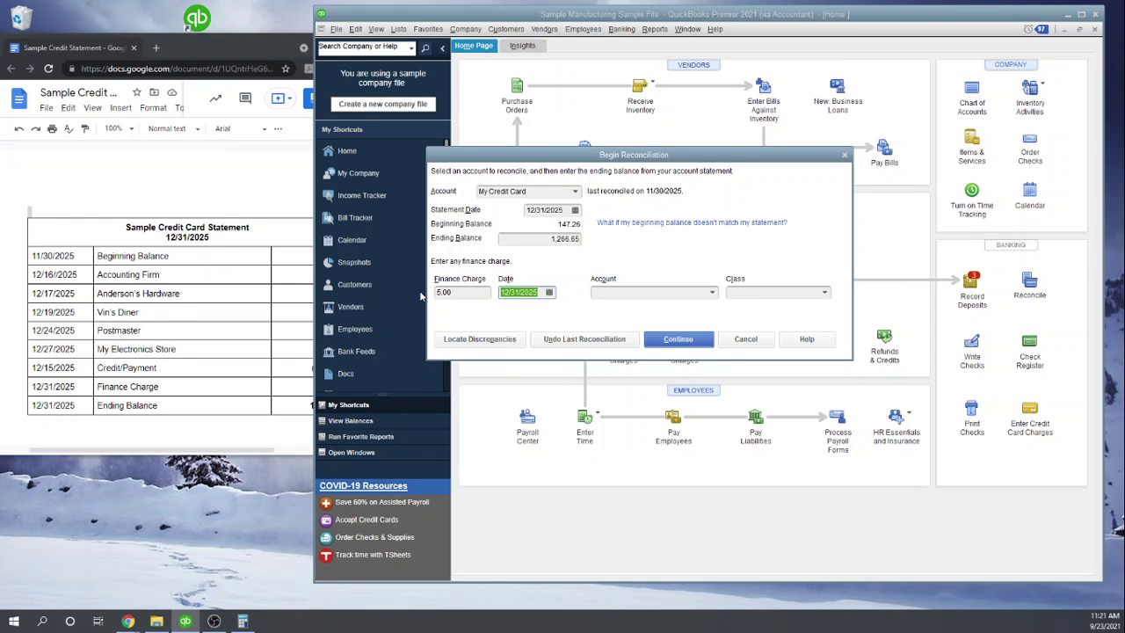
key(Tab)
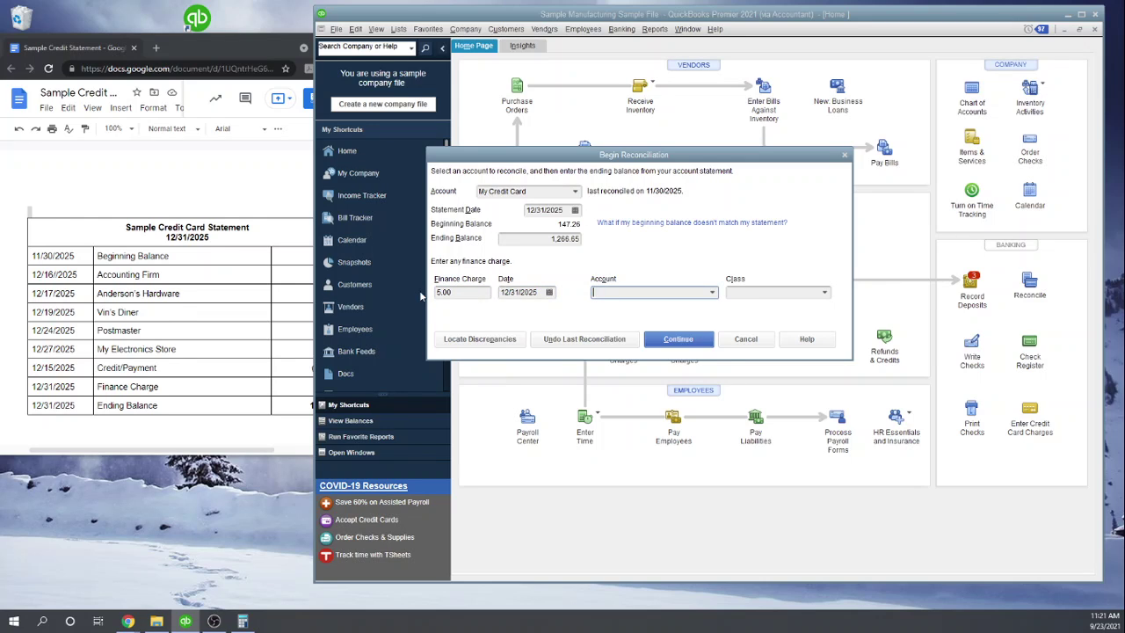
text(Interest Expense)
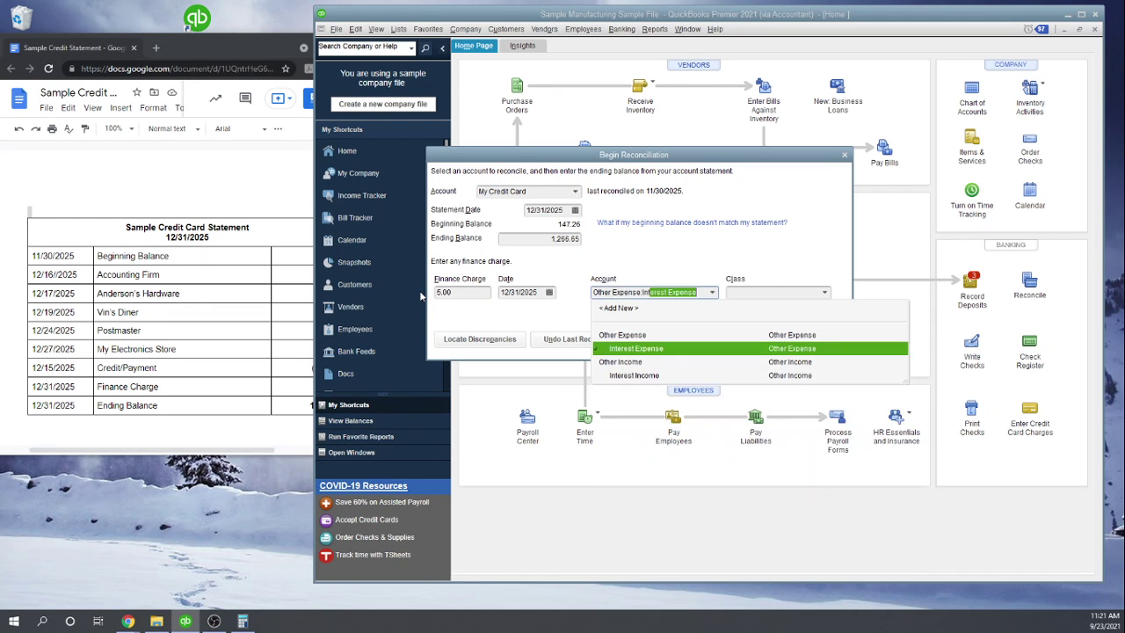
click(640, 349)
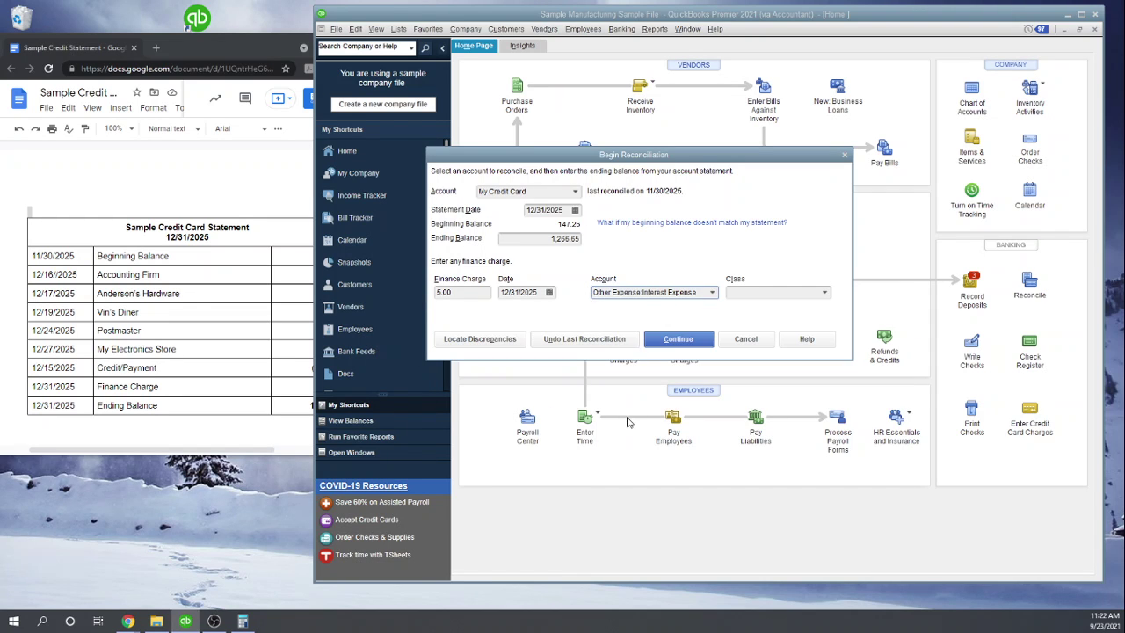
key(Tab)
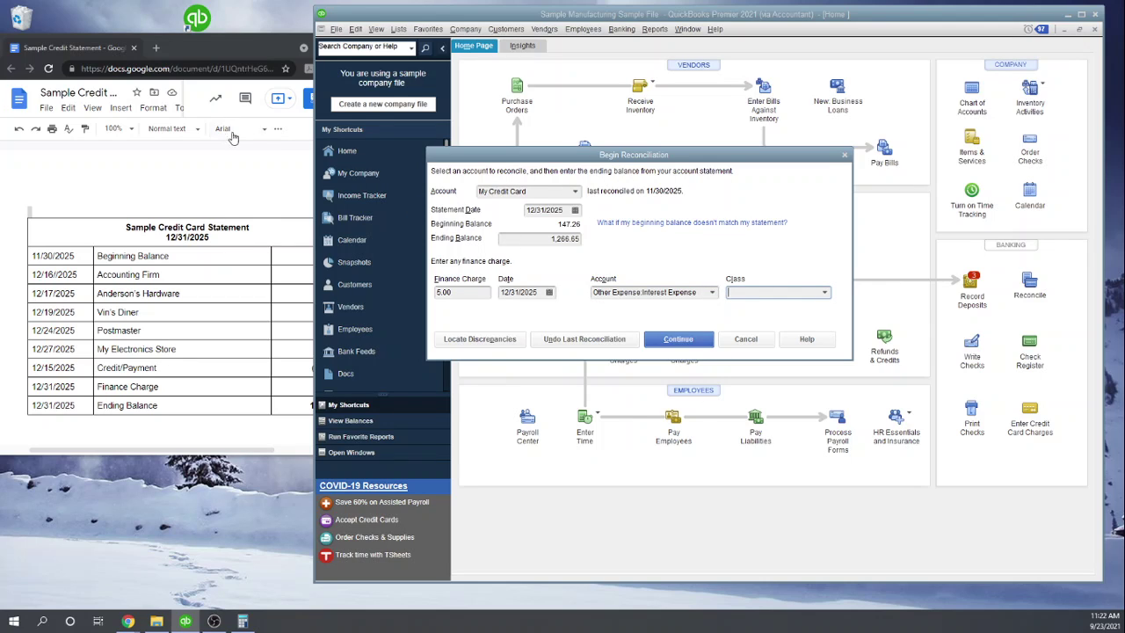
click(191, 164)
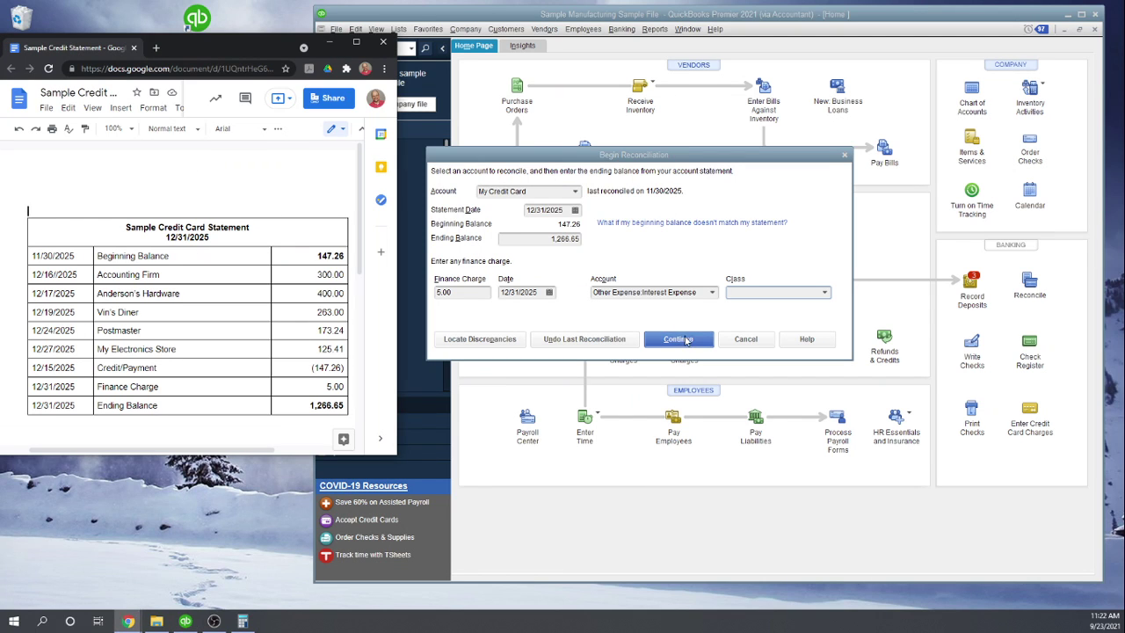
Continue to Reconcile Credit Card and clear the 12/15/2025 Accounting Firm 300.00 charge.
click(678, 339)
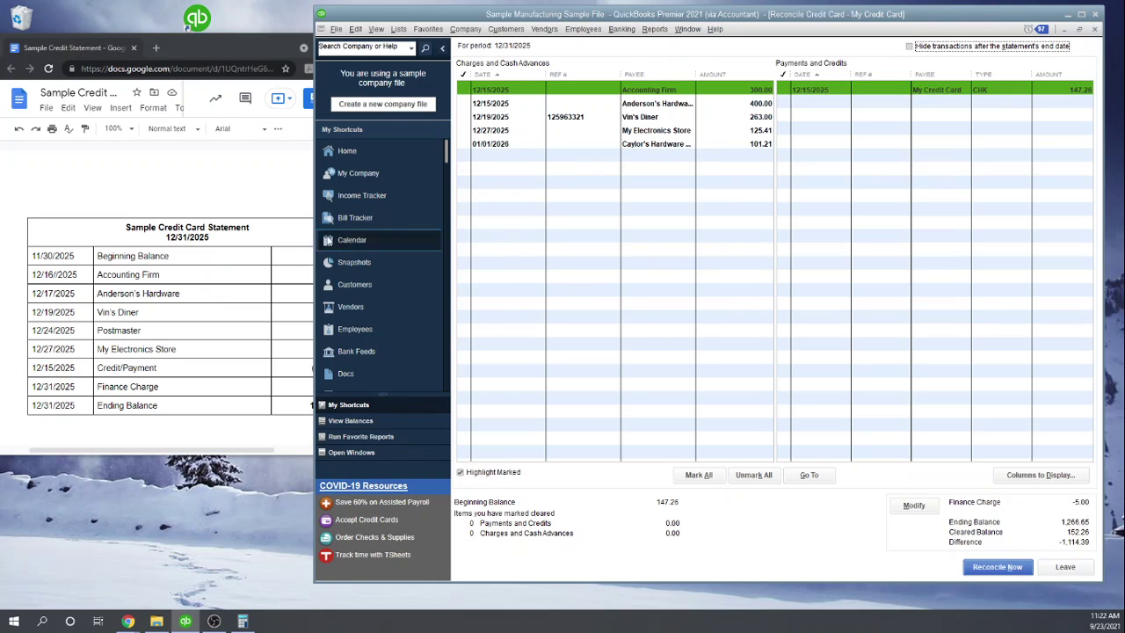
click(198, 192)
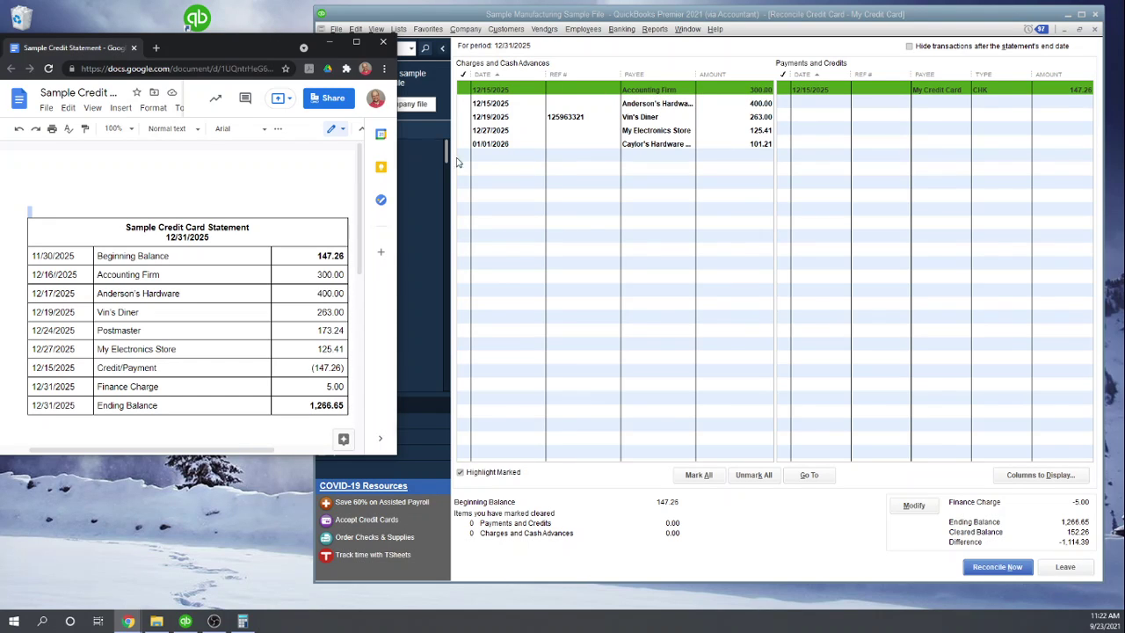
click(466, 91)
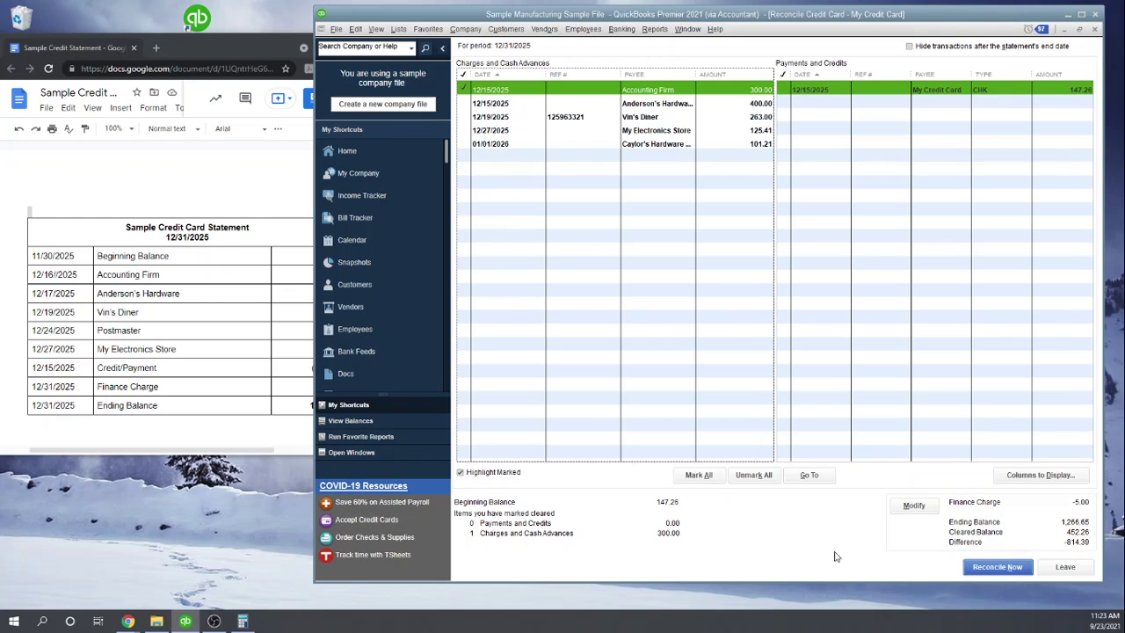
Clear the Anderson's Hardware 400.00, Vin's Diner 263.00 and My Electronics Store 125.41 charges.
click(242, 42)
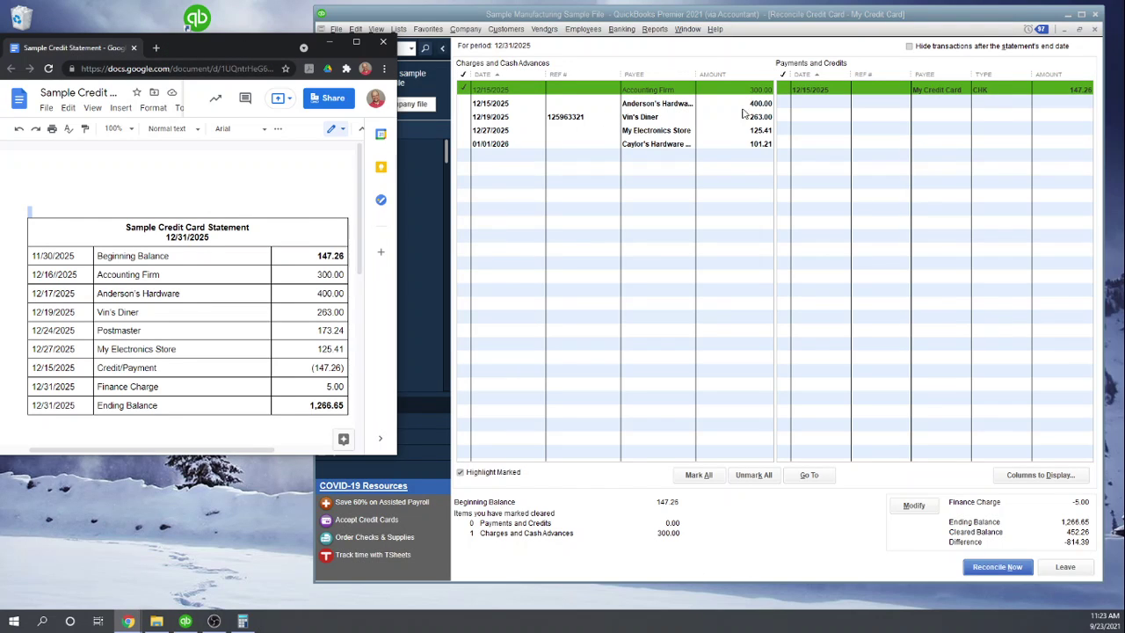
click(469, 104)
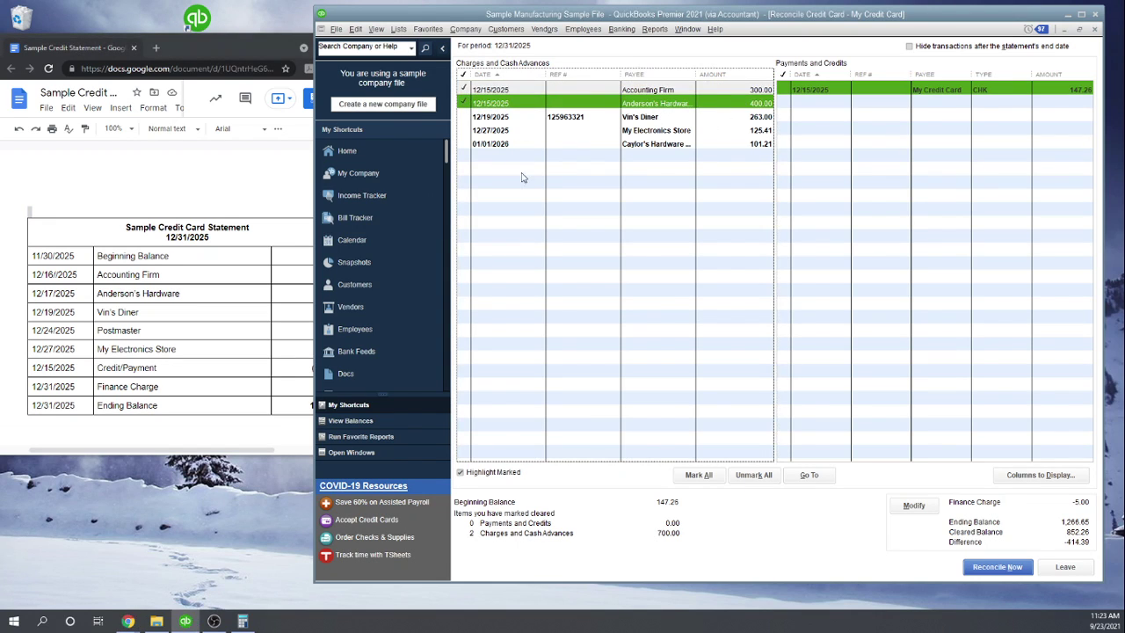
click(227, 185)
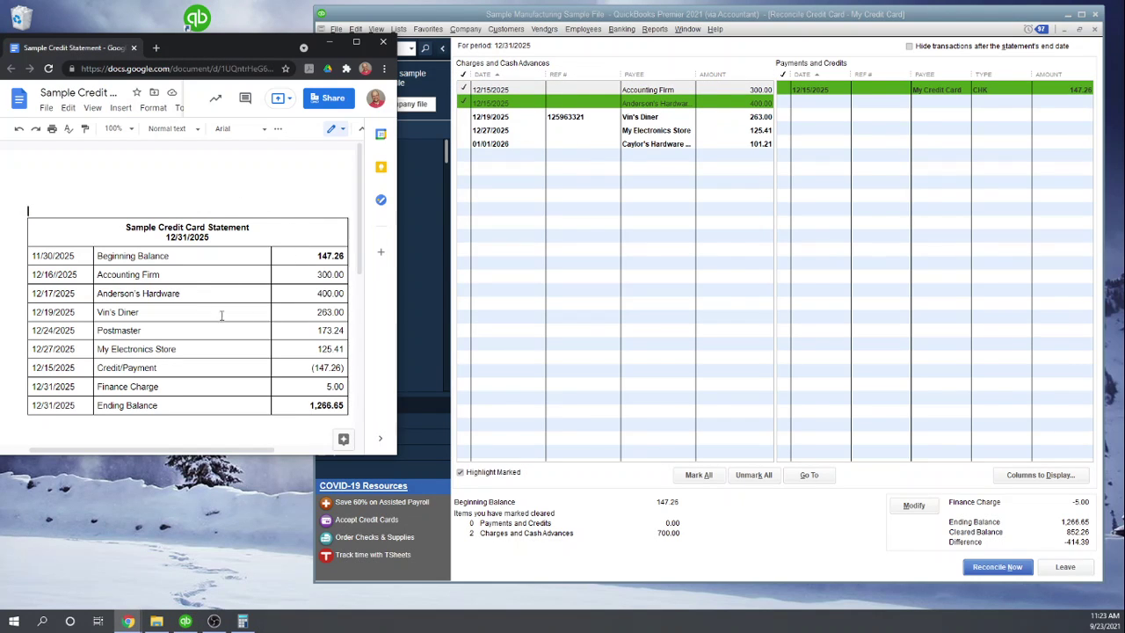
click(468, 117)
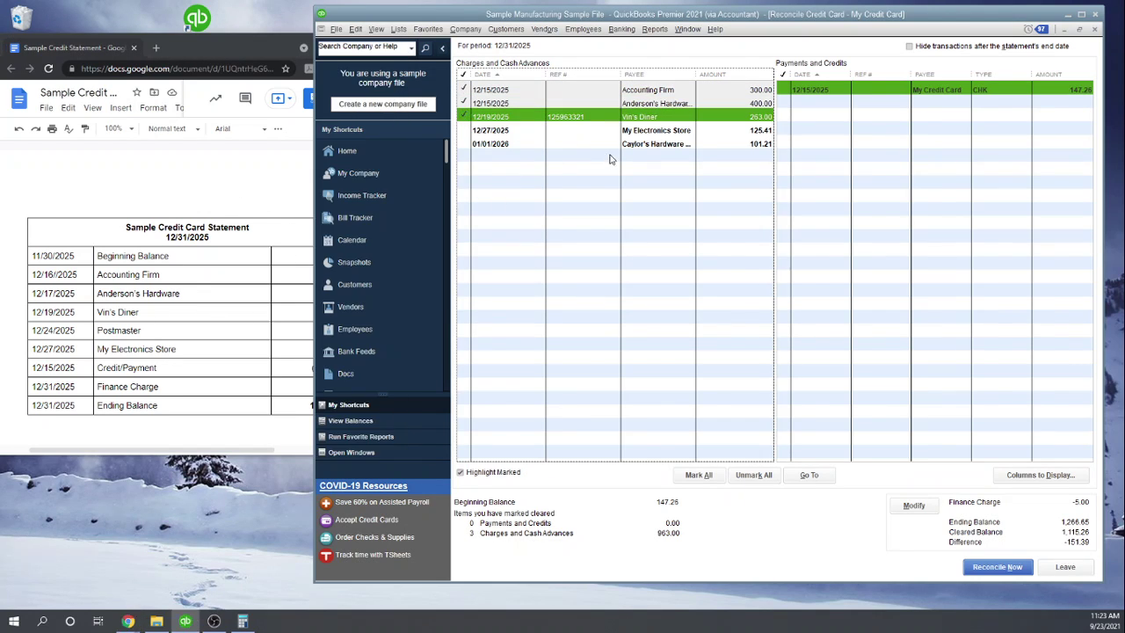
click(239, 178)
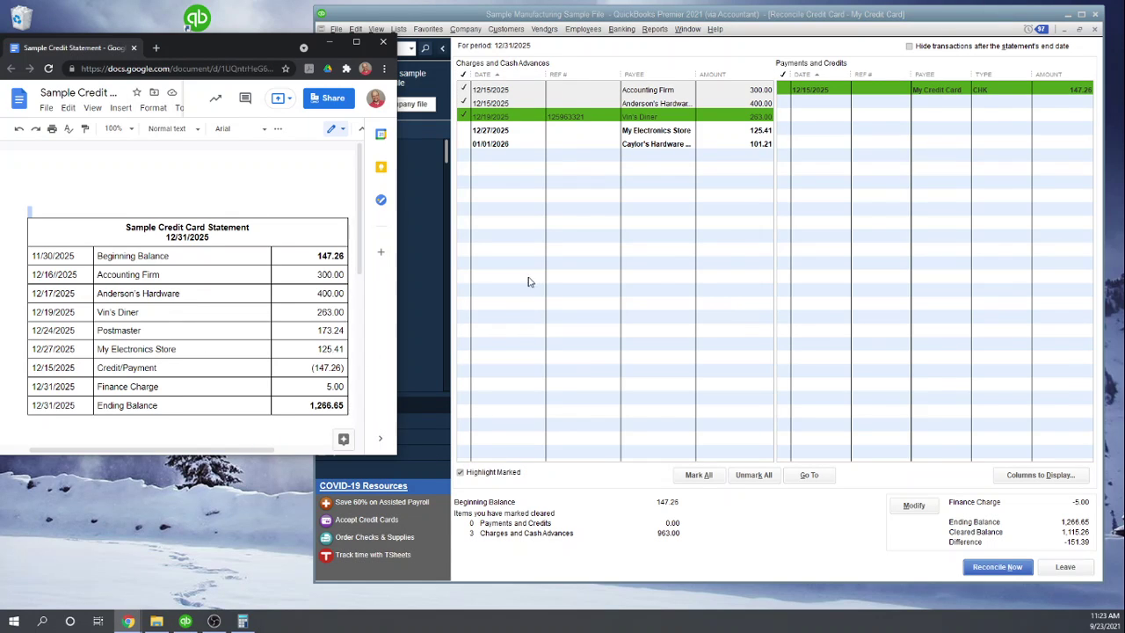
click(464, 131)
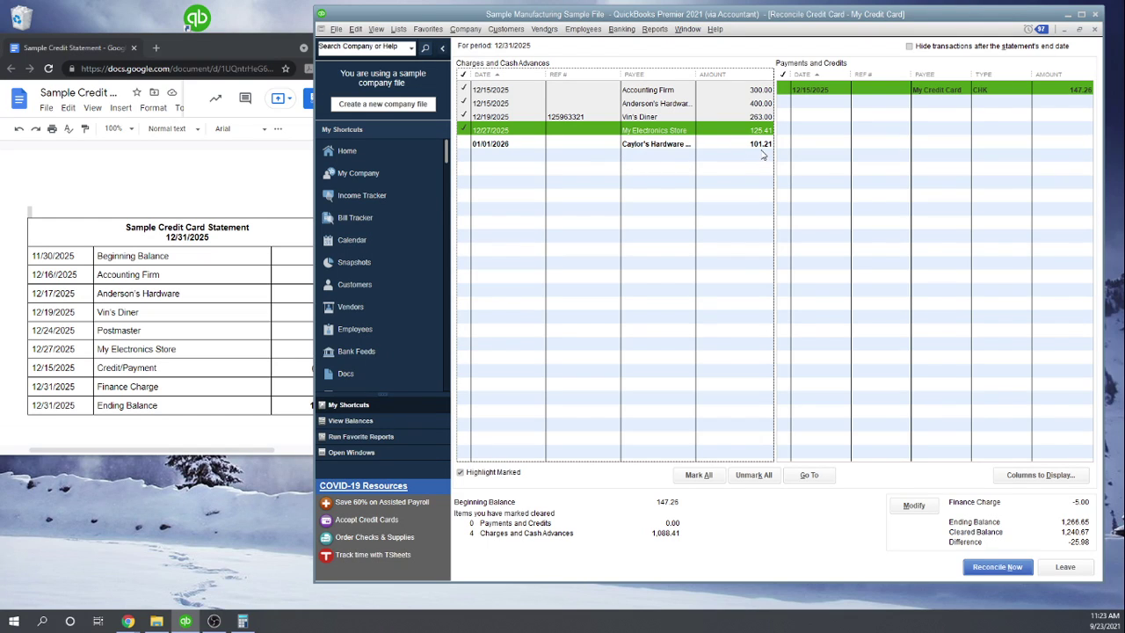
Clear the 147.26 credit card payment after checking it against the statement.
click(247, 175)
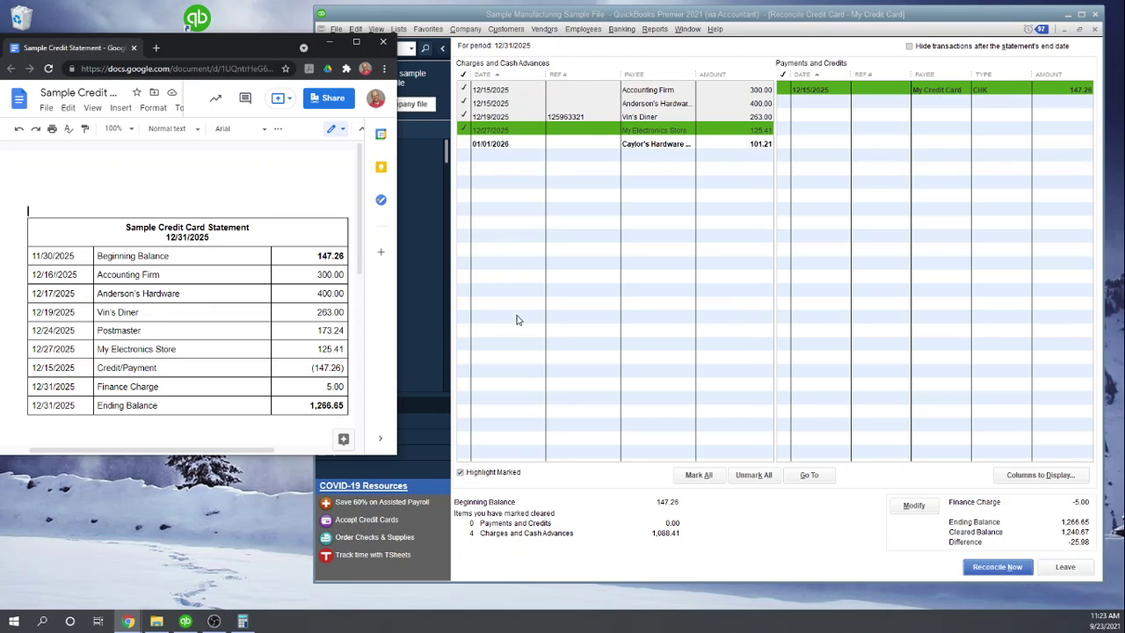
click(592, 123)
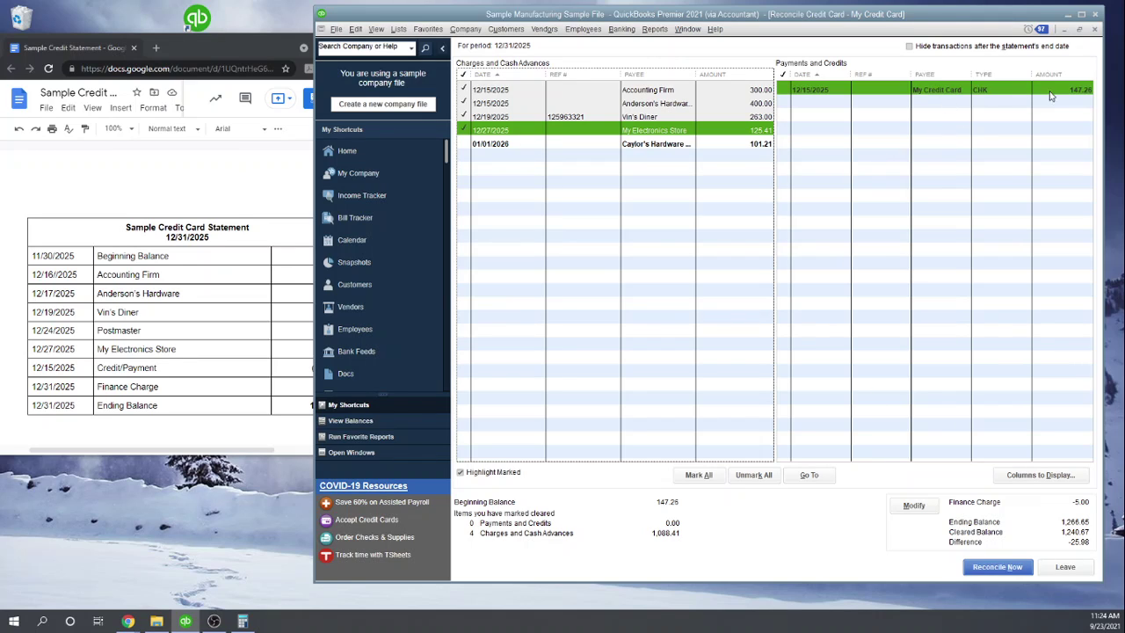
click(234, 167)
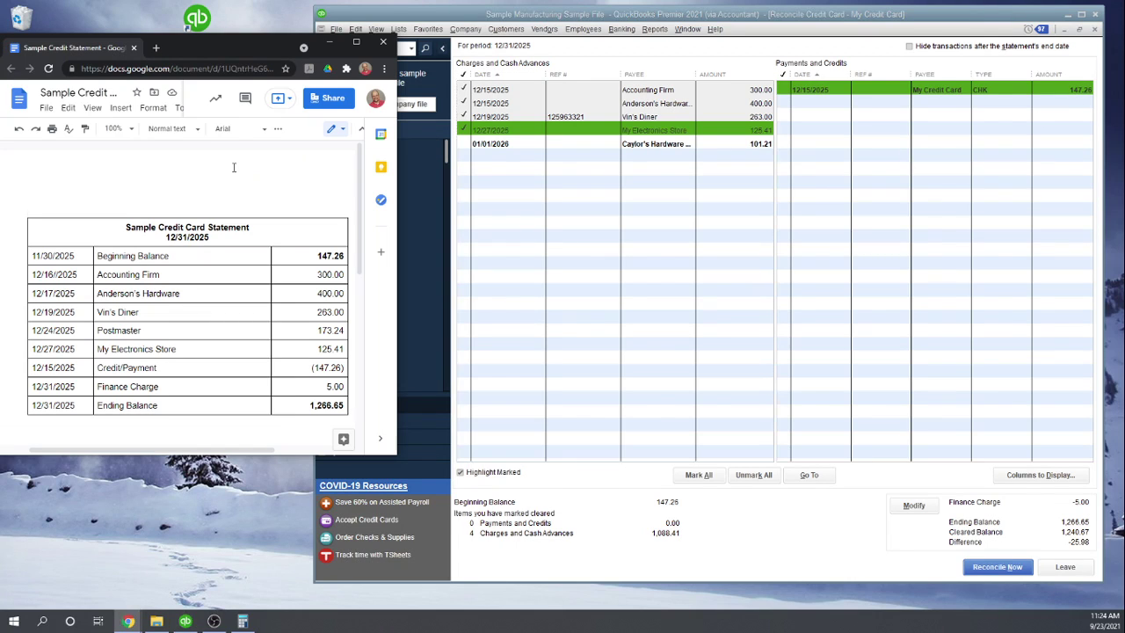
click(785, 86)
click(785, 88)
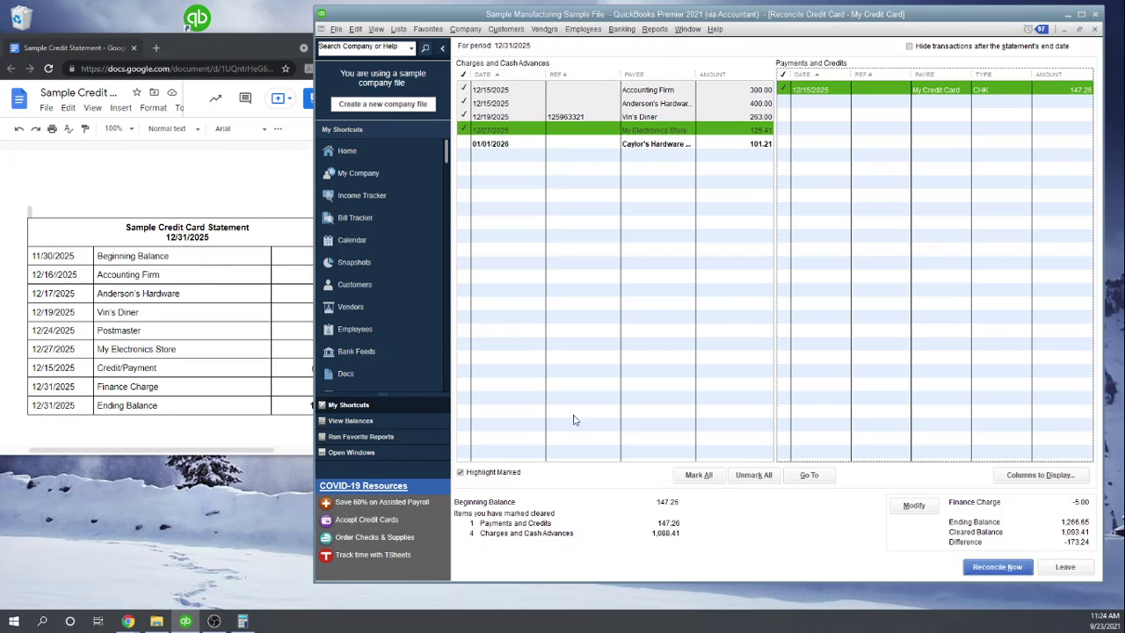
click(190, 152)
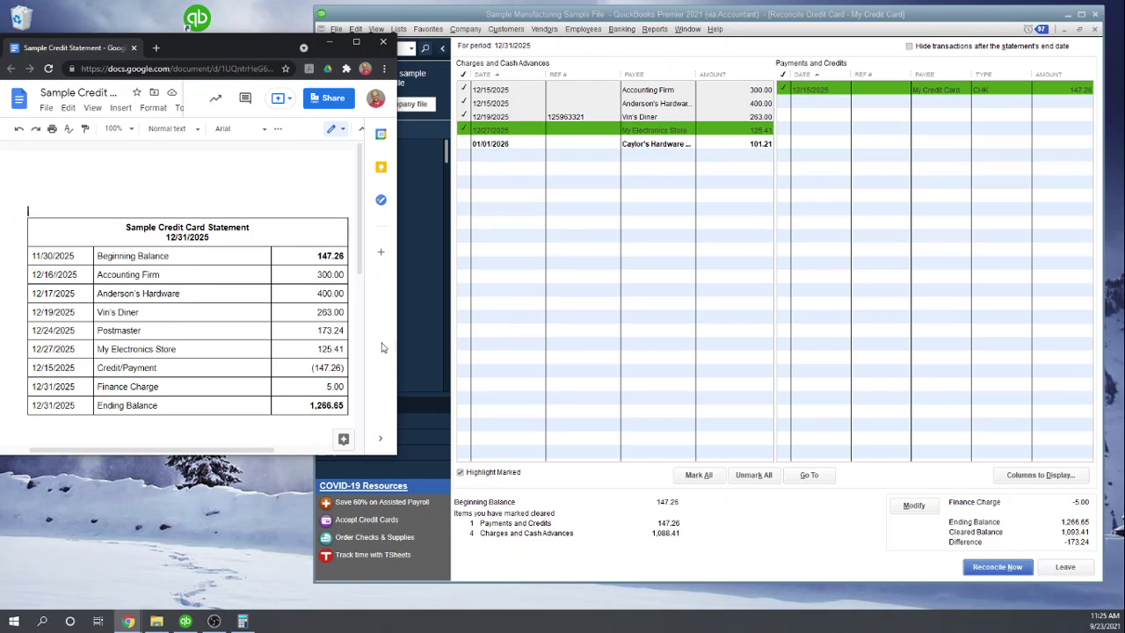
click(591, 320)
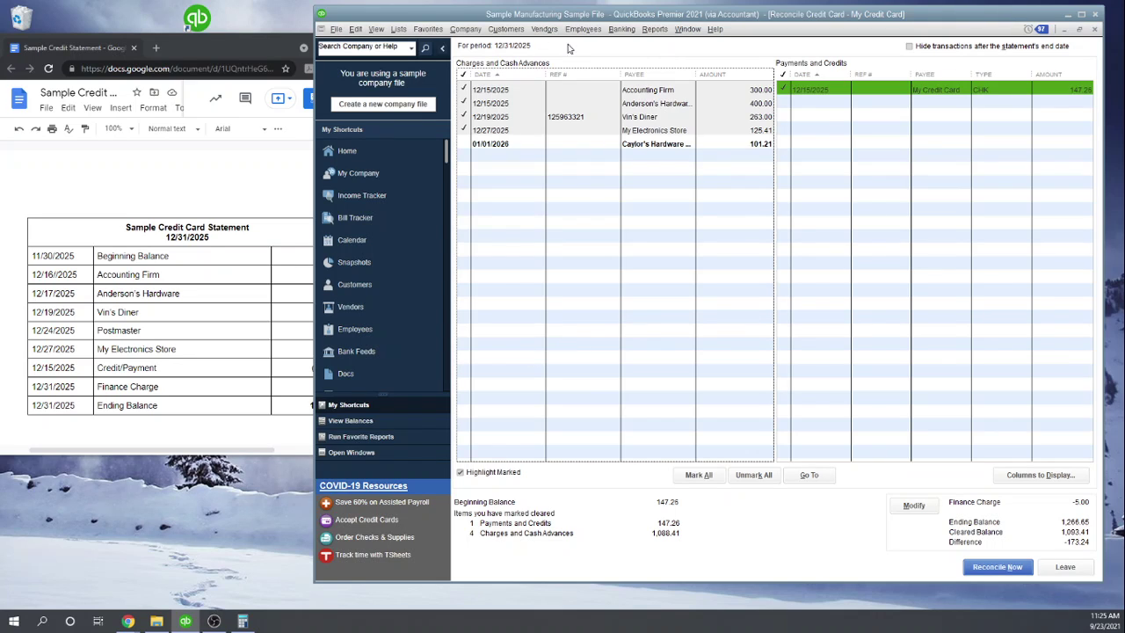
Start a new credit card charge from Postmaster dated 12/24/2025.
click(619, 30)
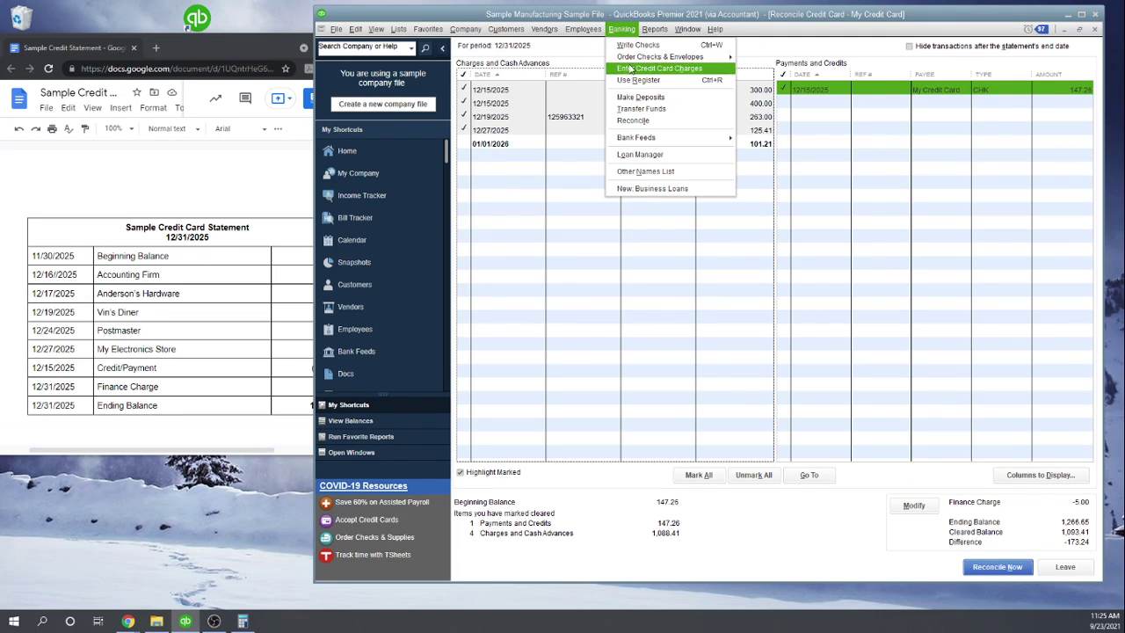
click(631, 69)
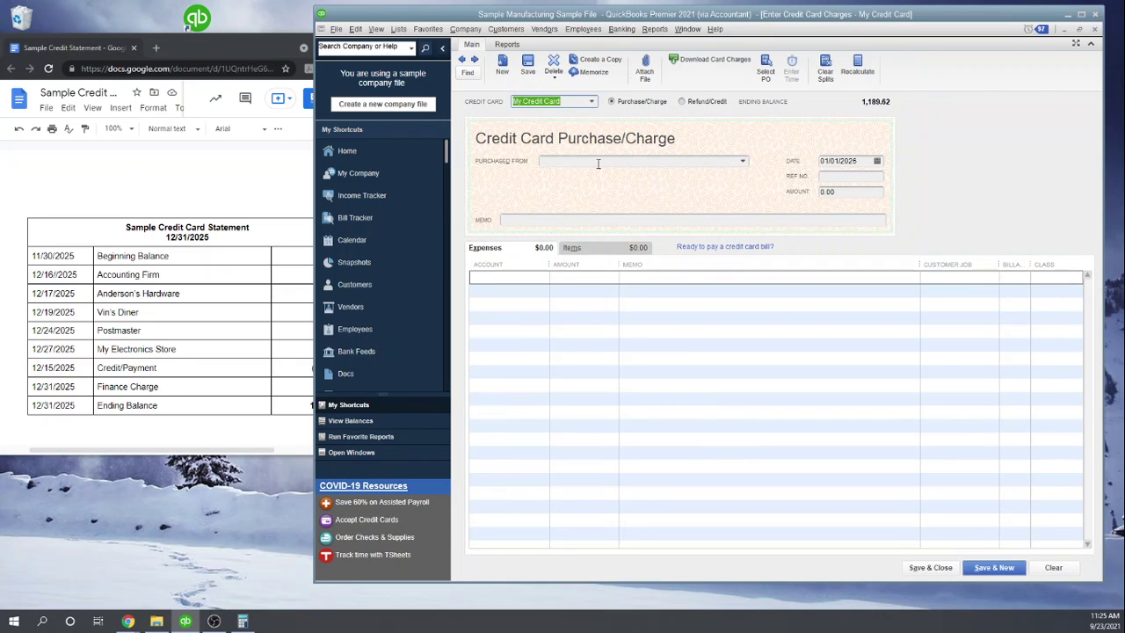
click(597, 164)
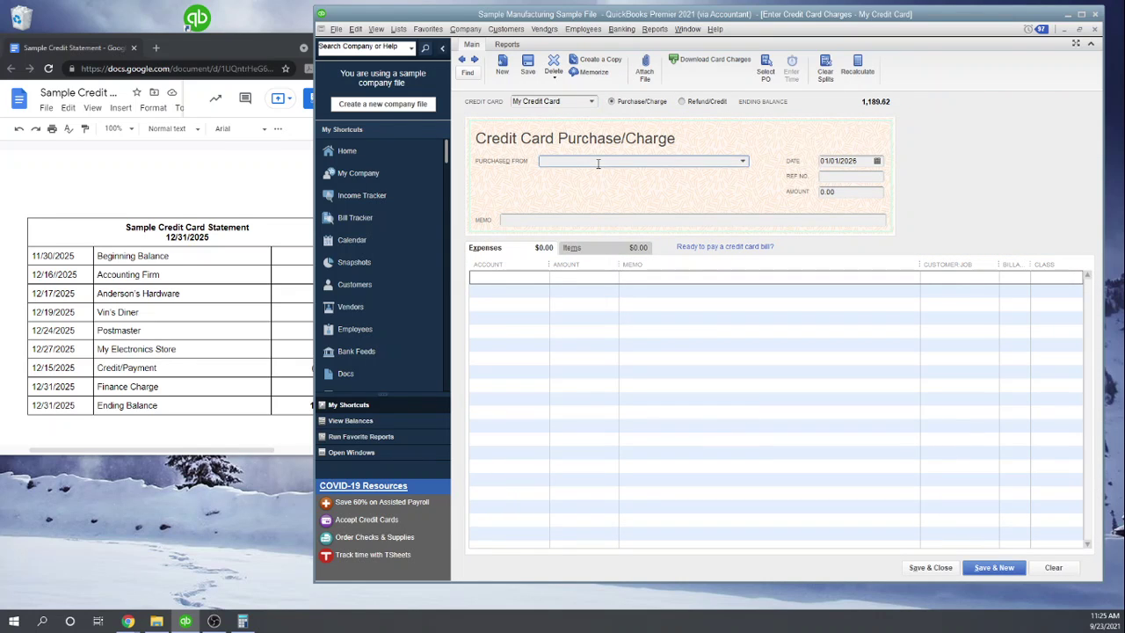
text(Postage Supply Company)
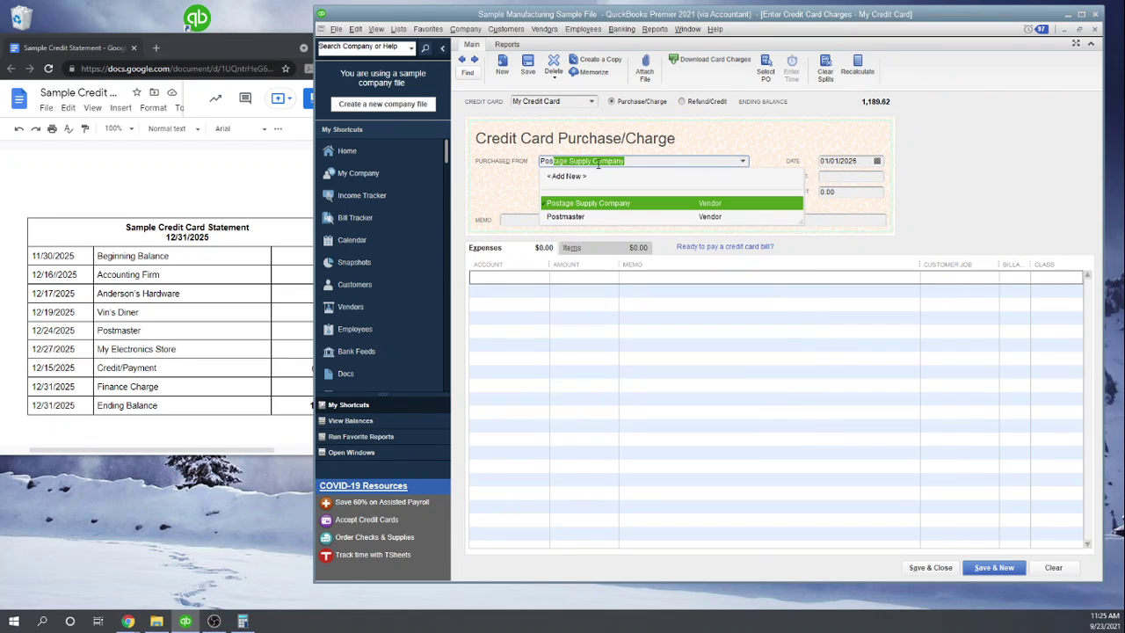
click(566, 216)
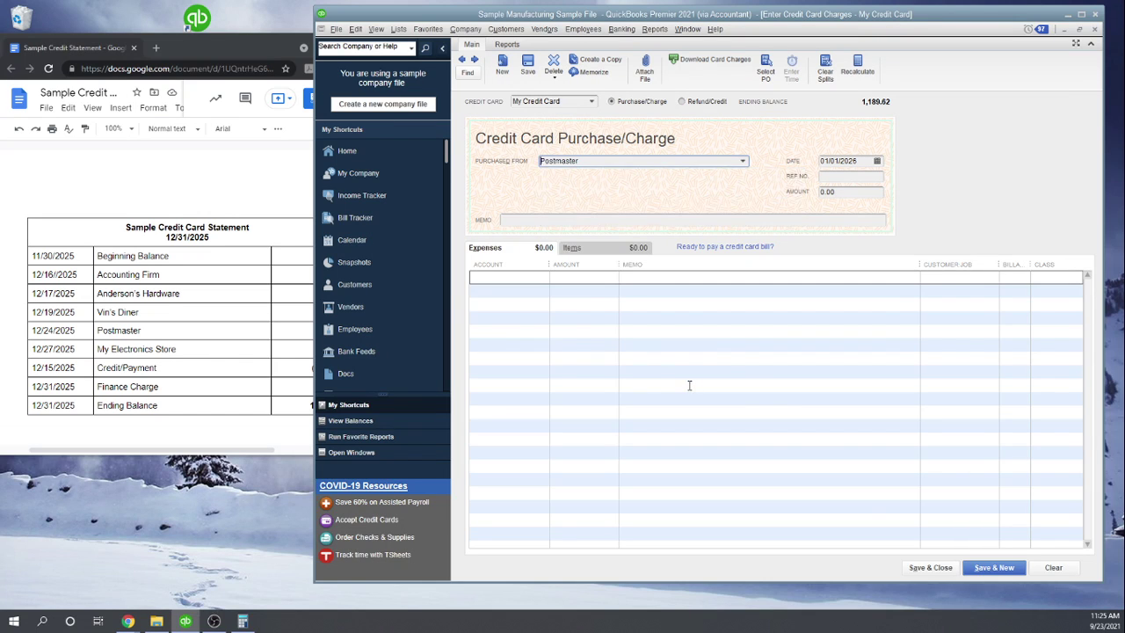
key(Tab)
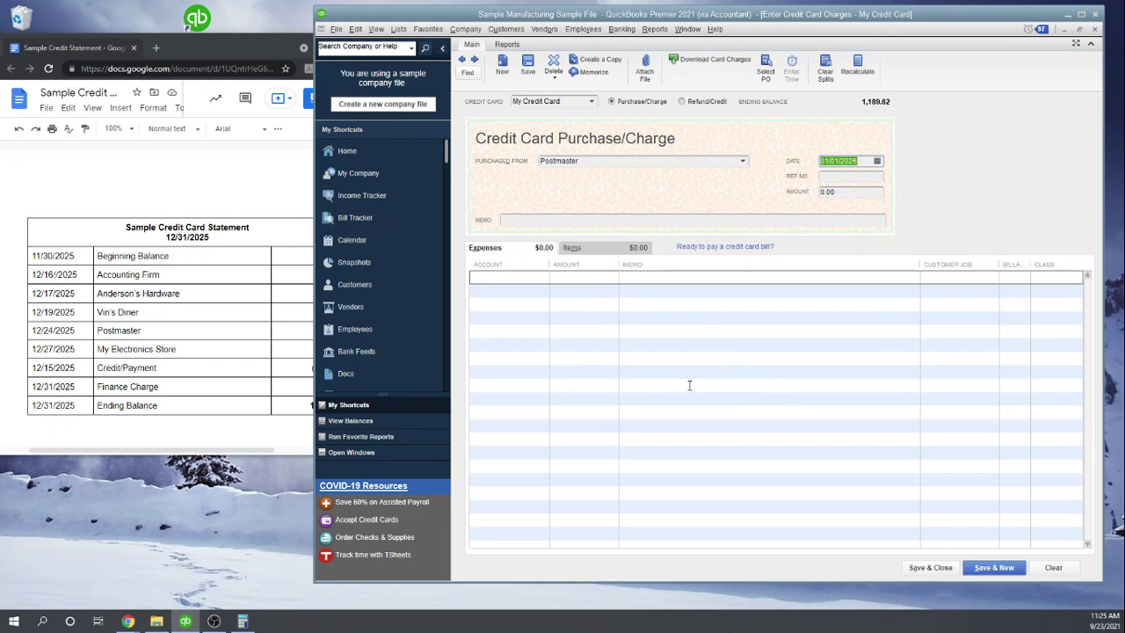
text(12/24/202)
key(Tab)
key(Tab)
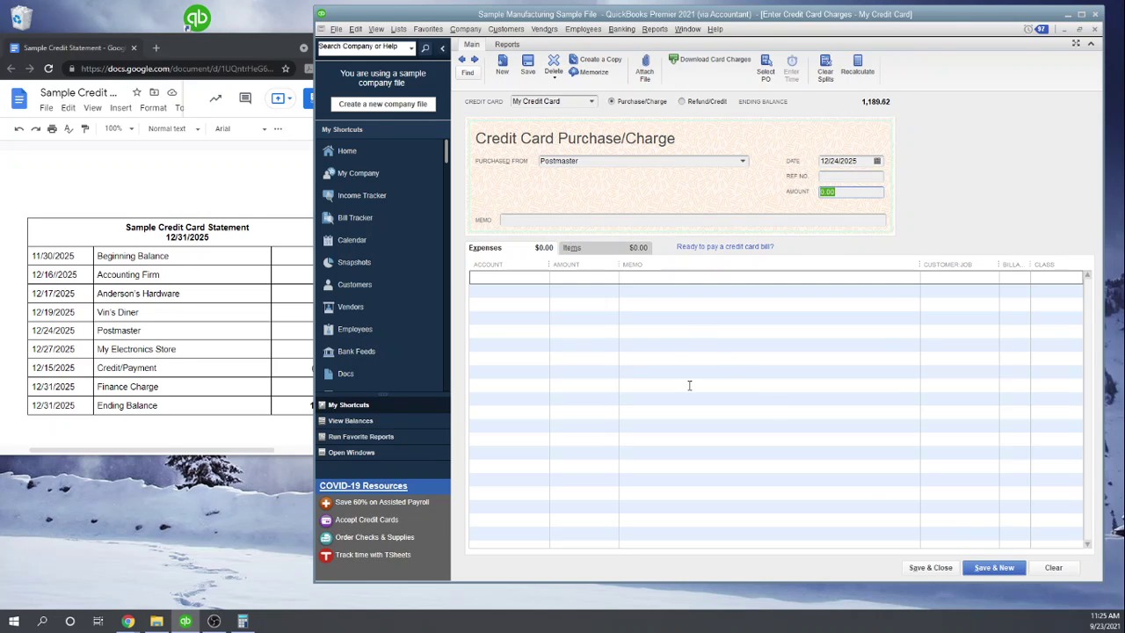
Enter 173.24 to Postage and Delivery and save the charge.
click(253, 180)
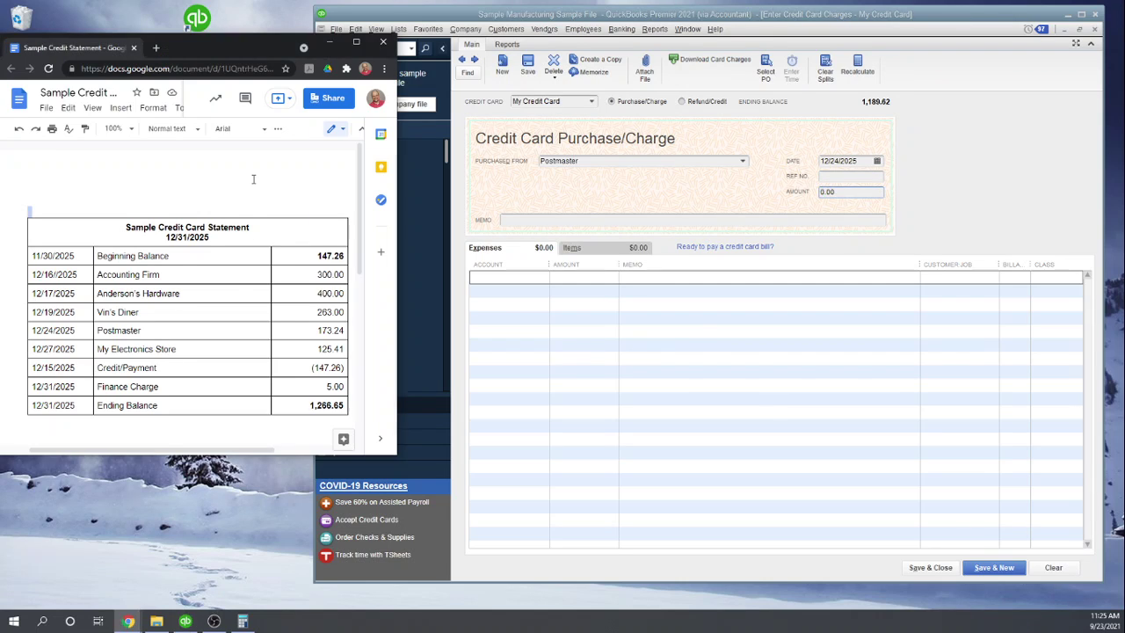
click(932, 195)
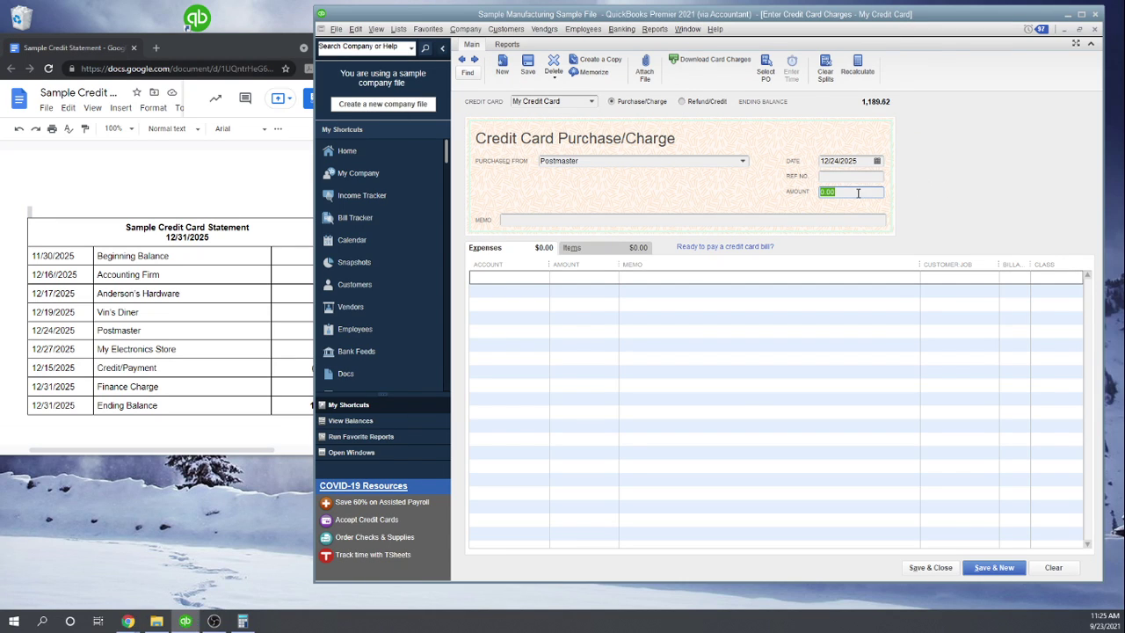
text(173.24)
key(Tab)
key(Tab)
text(Pos)
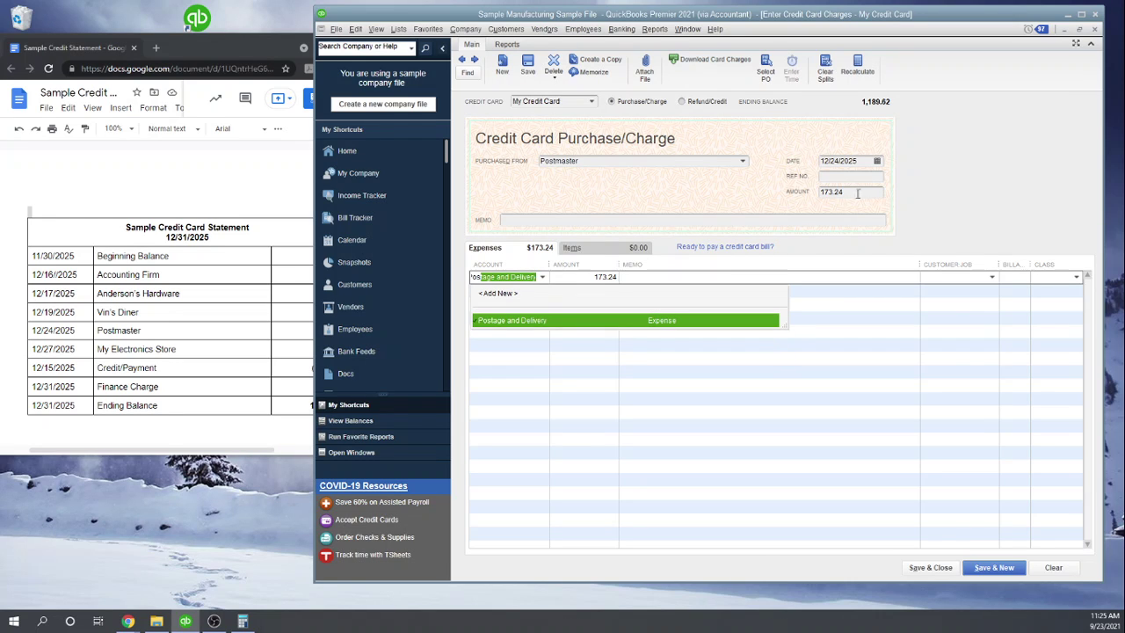
click(531, 321)
key(Tab)
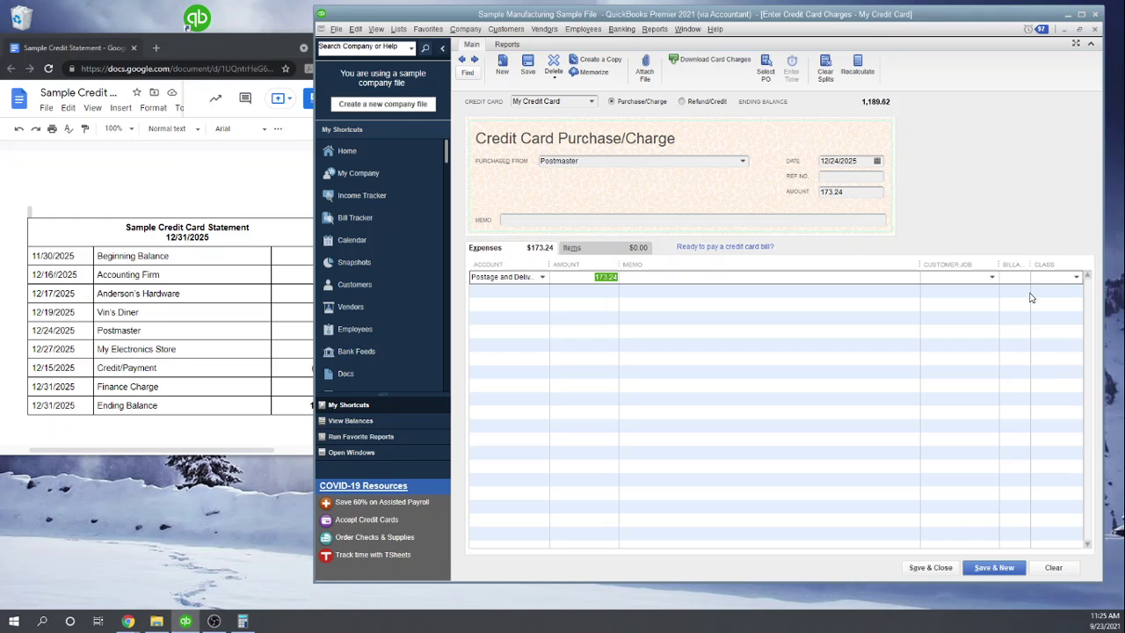
click(930, 567)
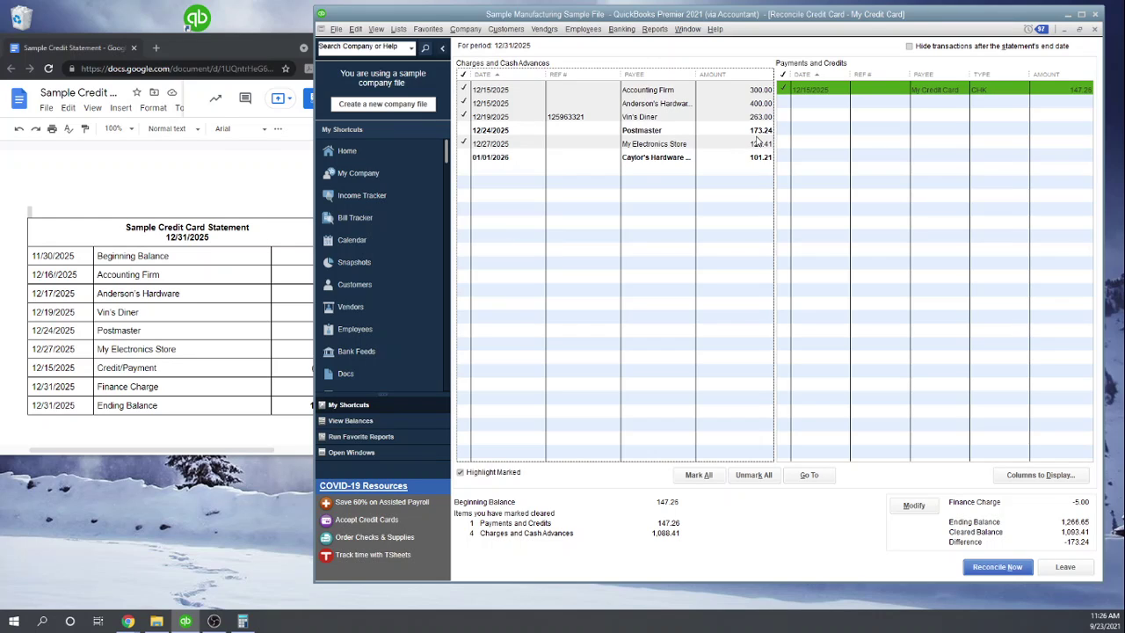
Clear the 12/24/2025 Postmaster charge, bringing the difference to 0.00, and finish reconciling.
click(465, 130)
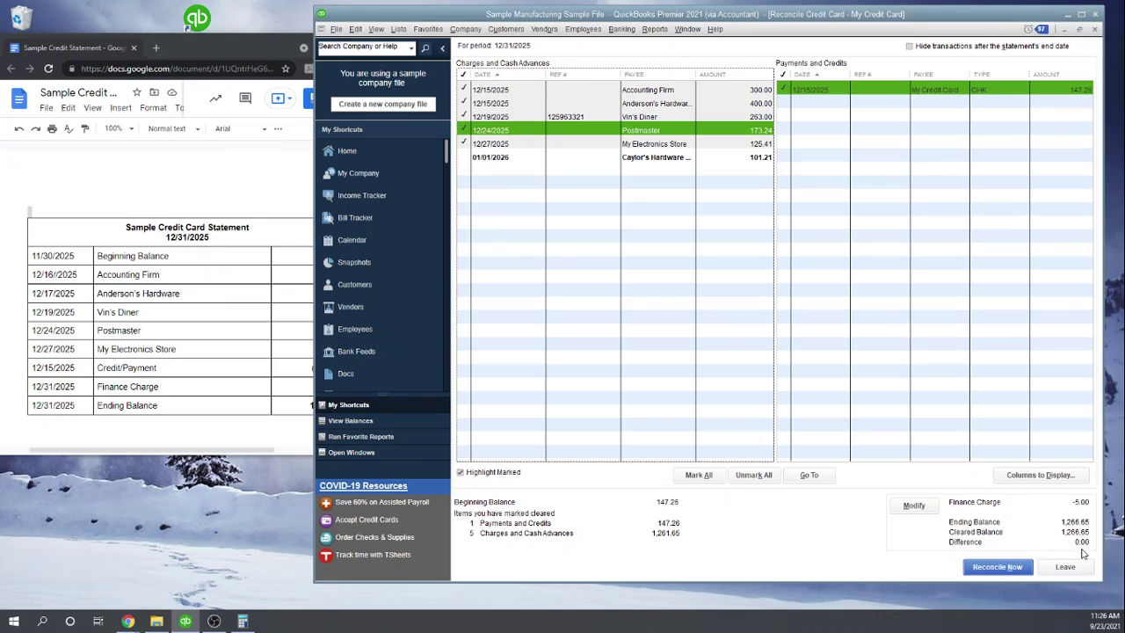
click(1003, 572)
Reconcile now and choose to enter a bill to pay the 1,266.65 balance later.
click(997, 567)
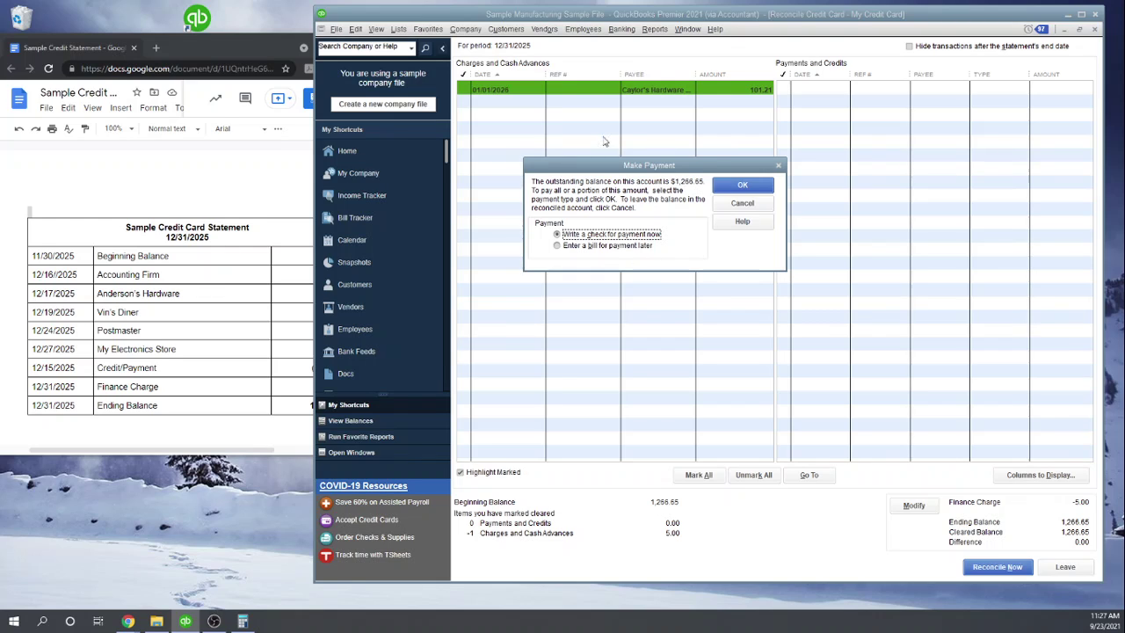
click(558, 246)
click(744, 185)
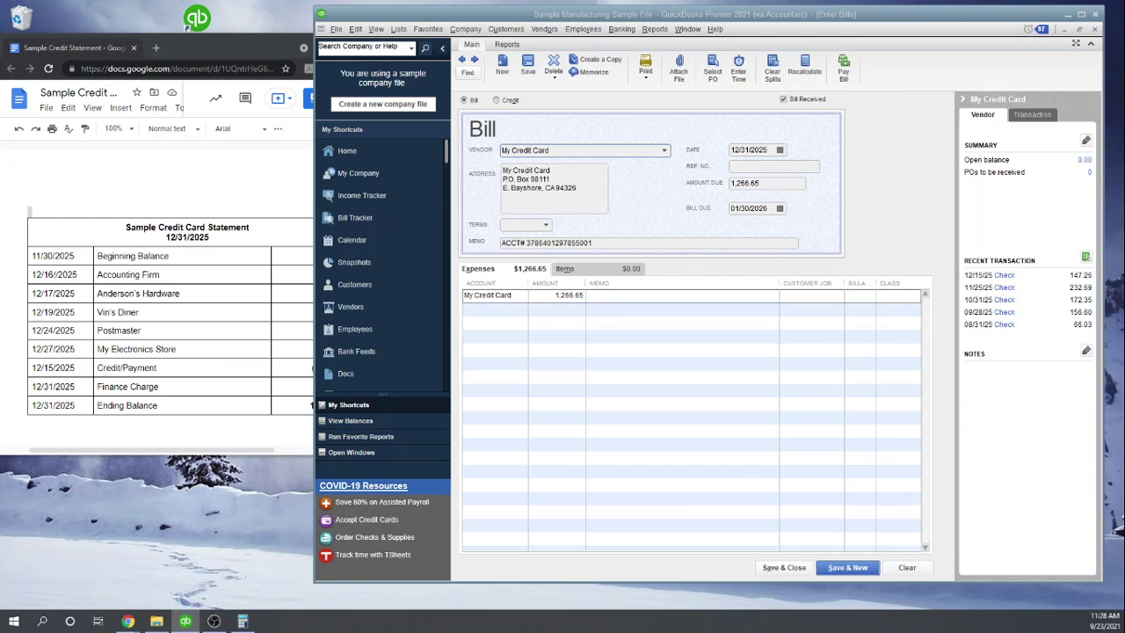
Verify the My Credit Card vendor on the 1,266.65 bill due 01/30/2026 and save it.
click(545, 150)
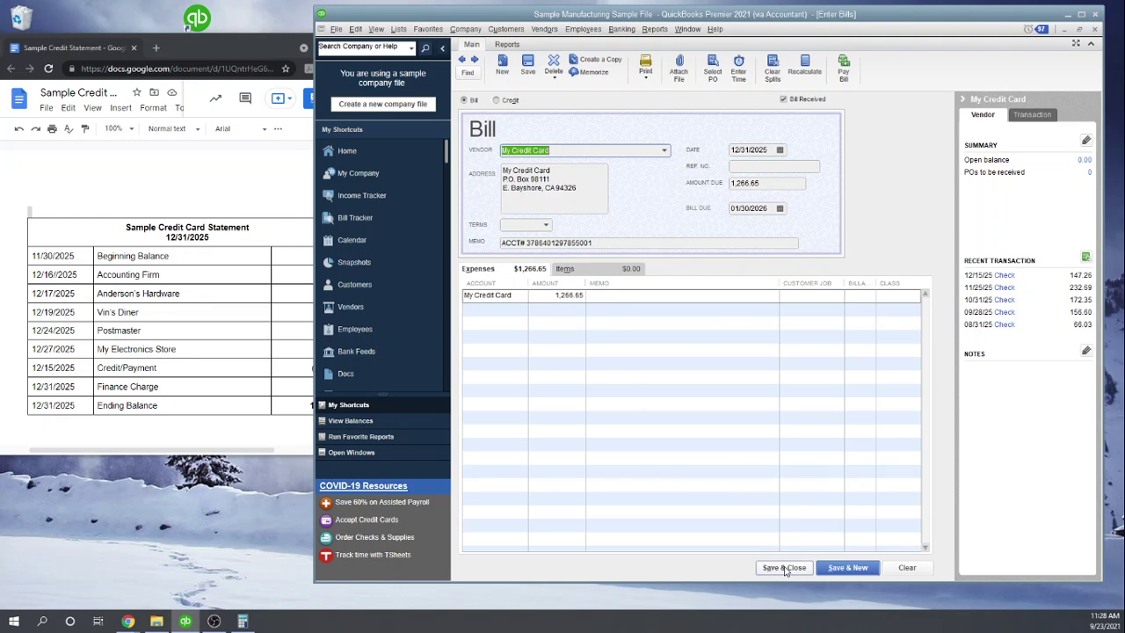
click(785, 568)
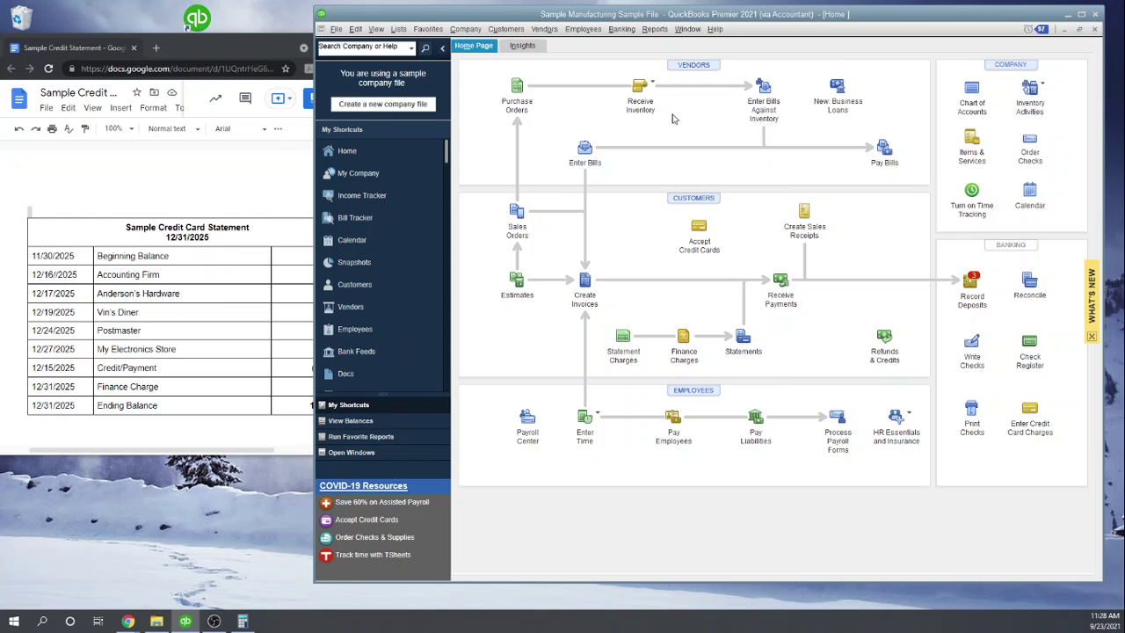
Open the My Credit Card register to see the 1,266.65 bill zeroing the balance.
click(632, 30)
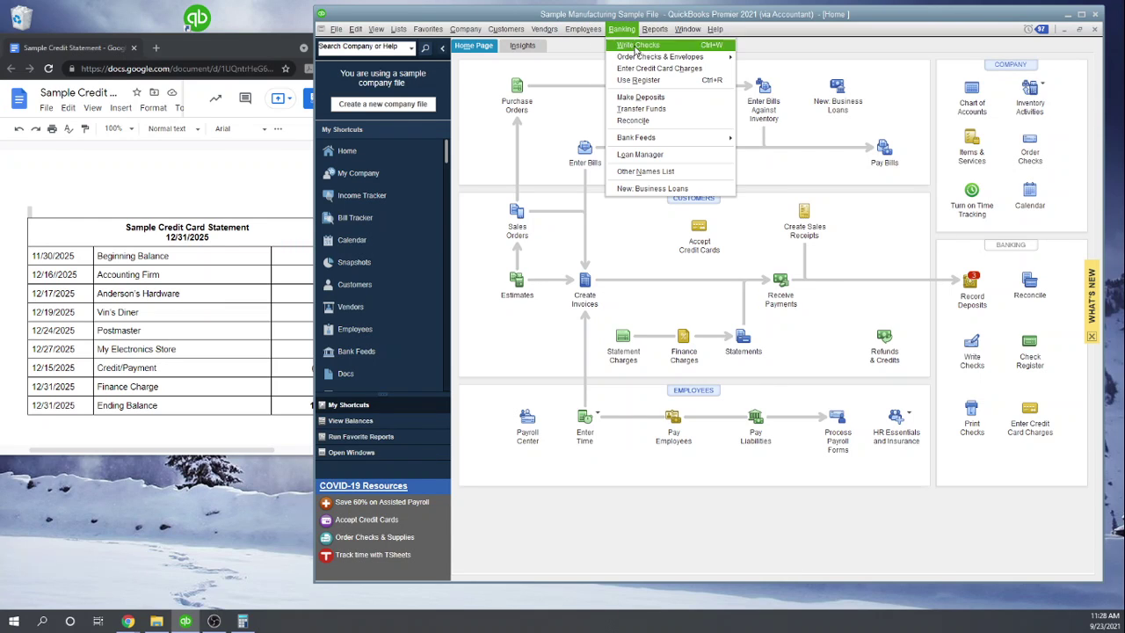
click(642, 80)
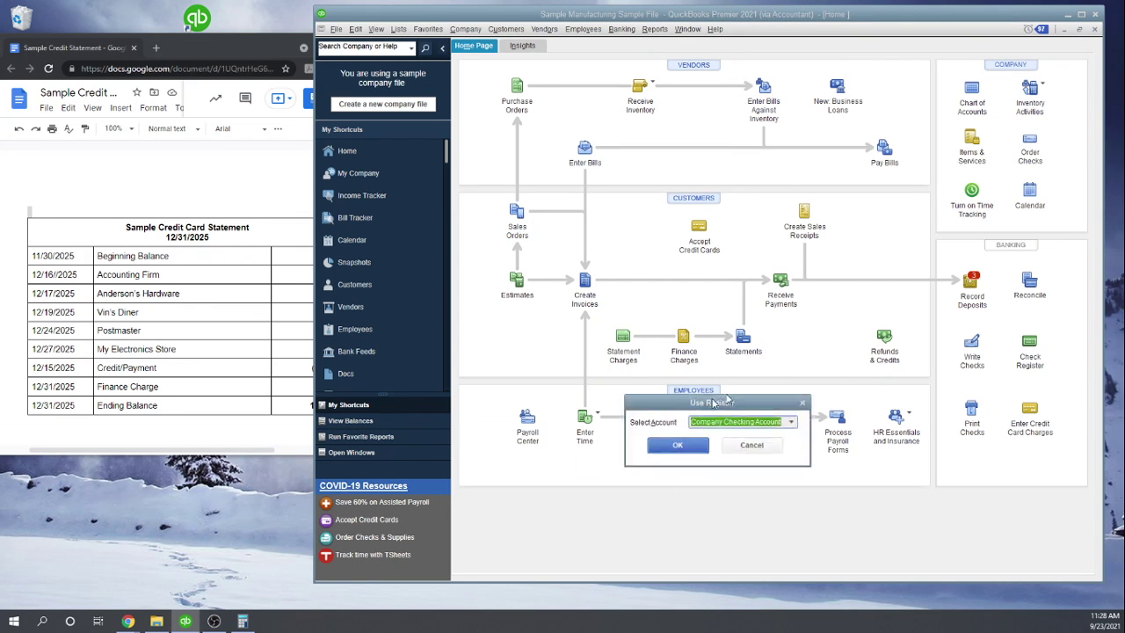
click(804, 158)
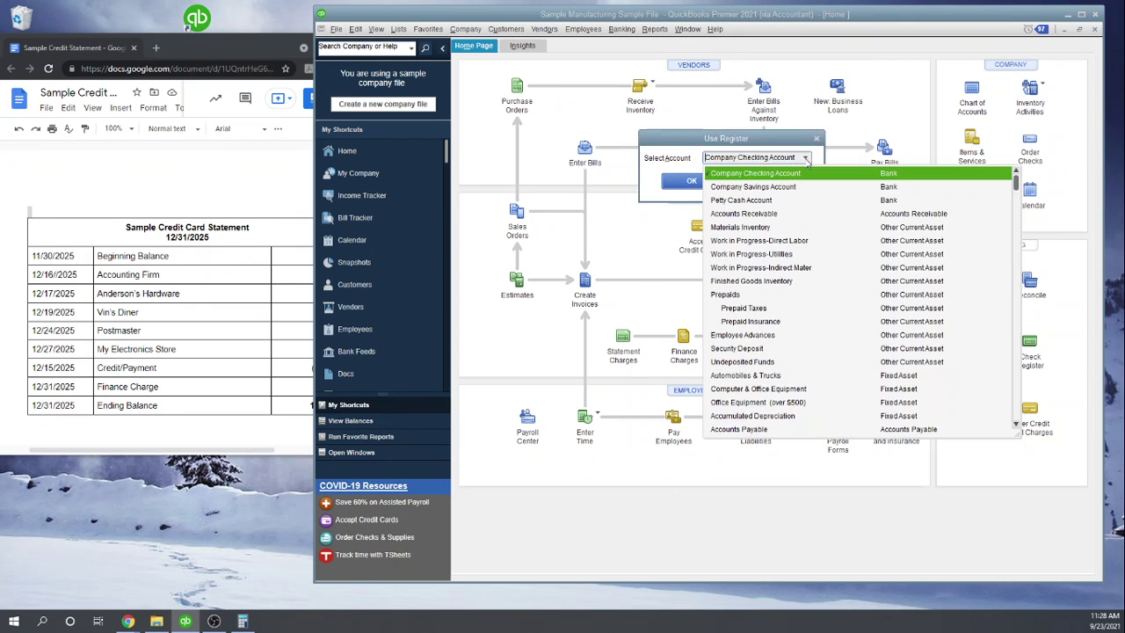
scroll(783, 350, down, 5)
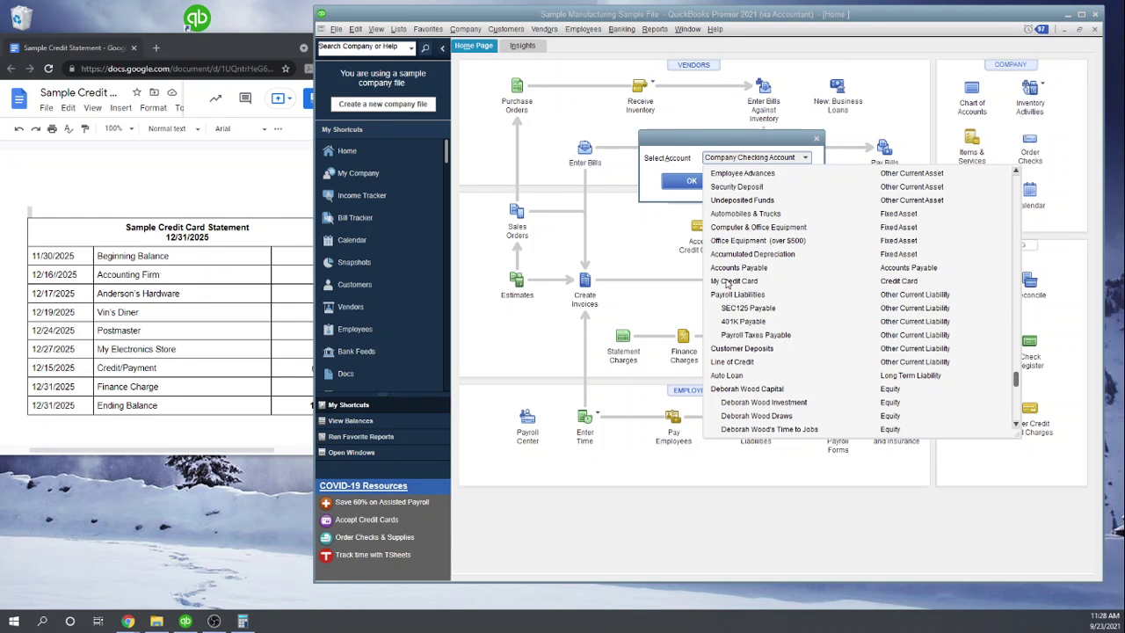
click(728, 282)
click(692, 181)
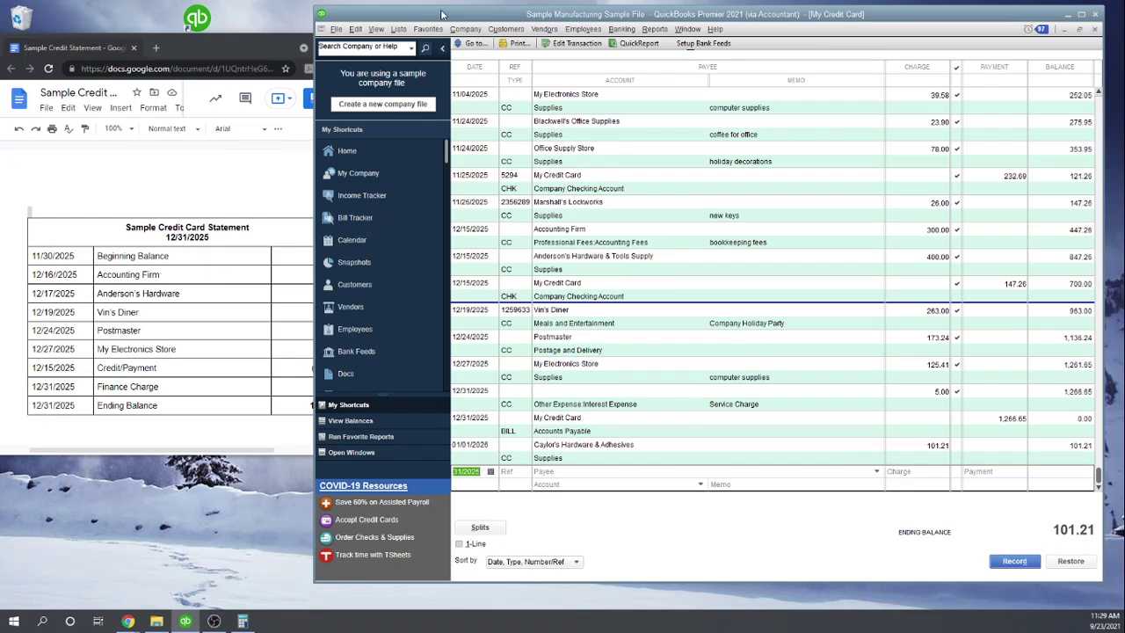
click(545, 31)
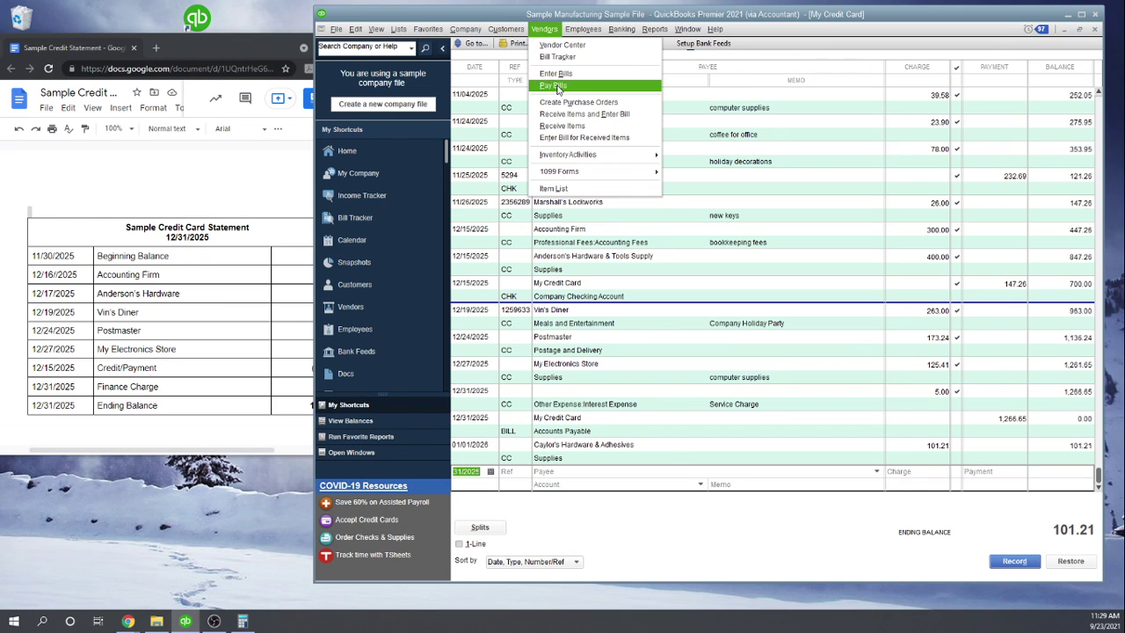
click(557, 87)
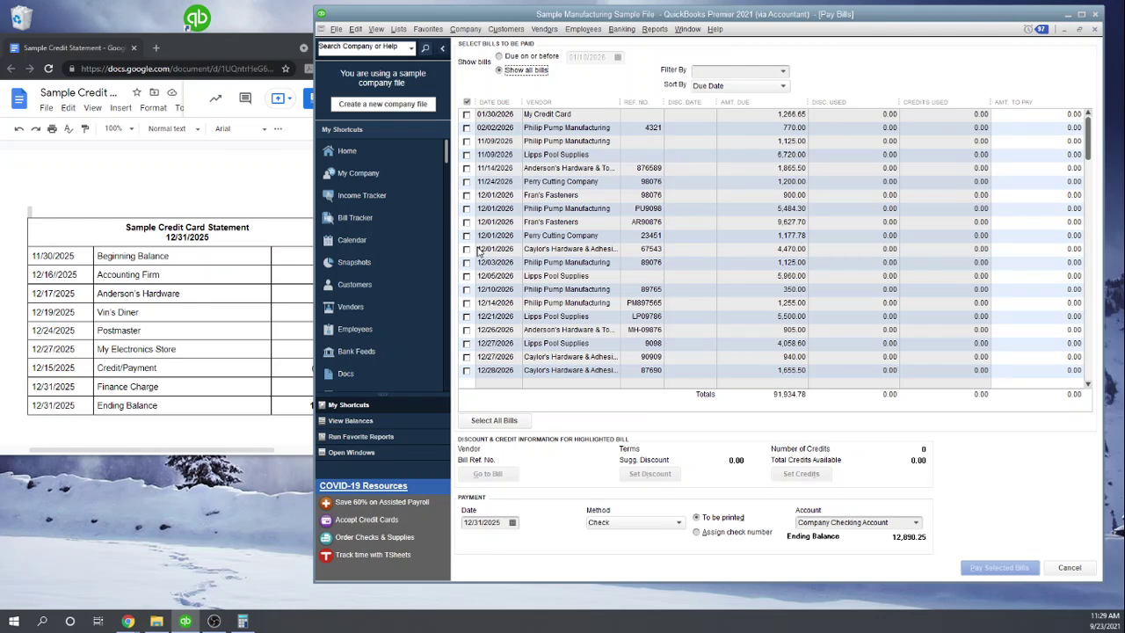
click(466, 114)
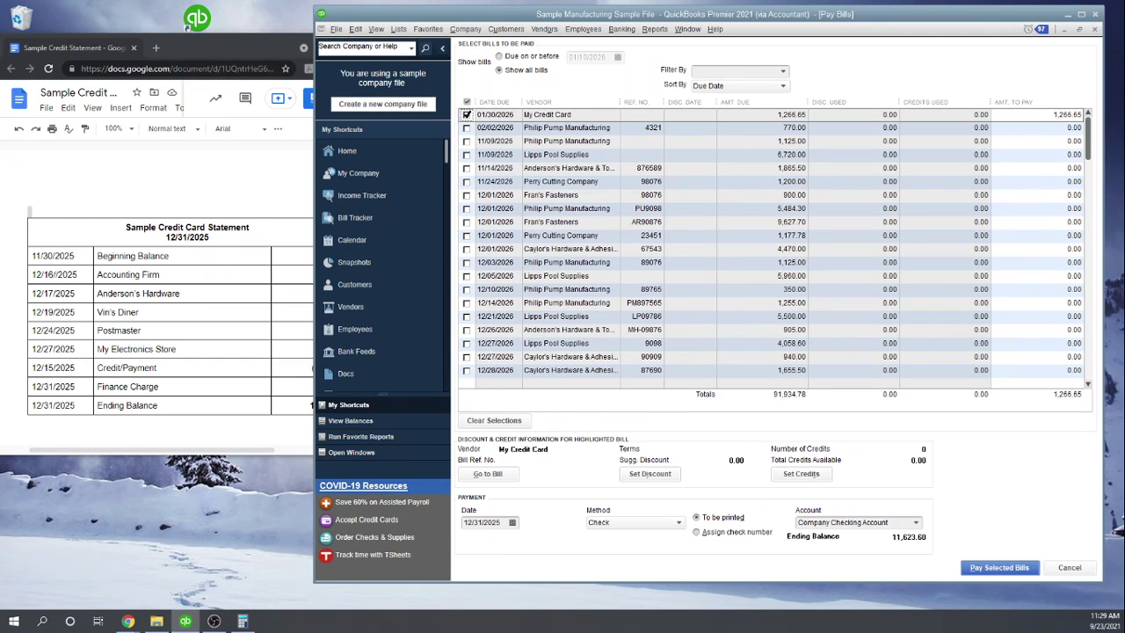
click(467, 113)
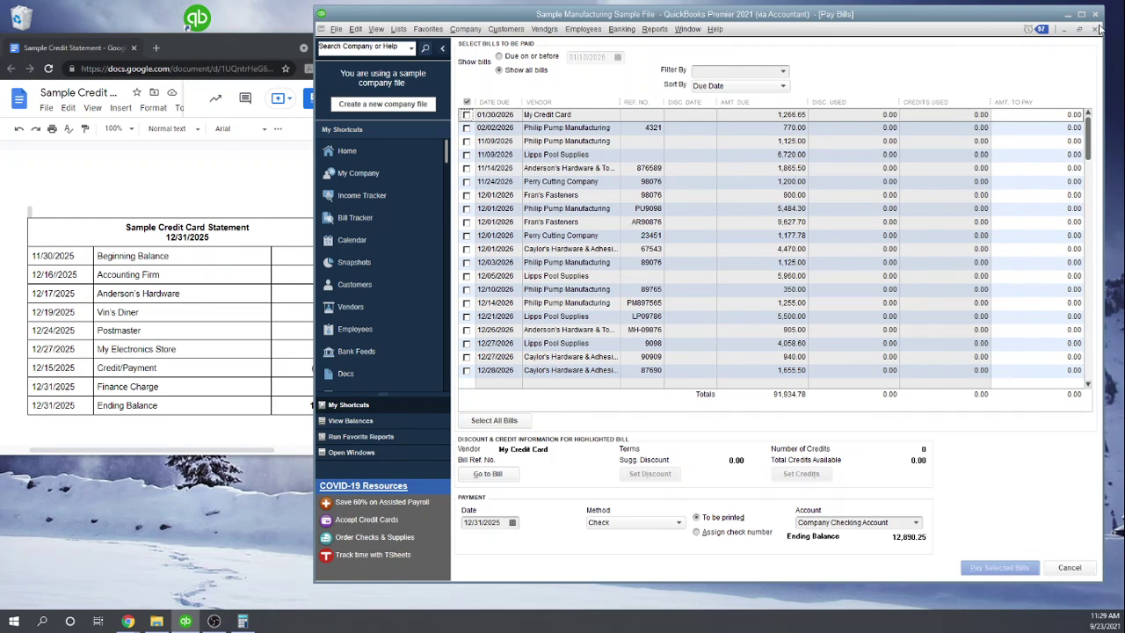
click(1095, 29)
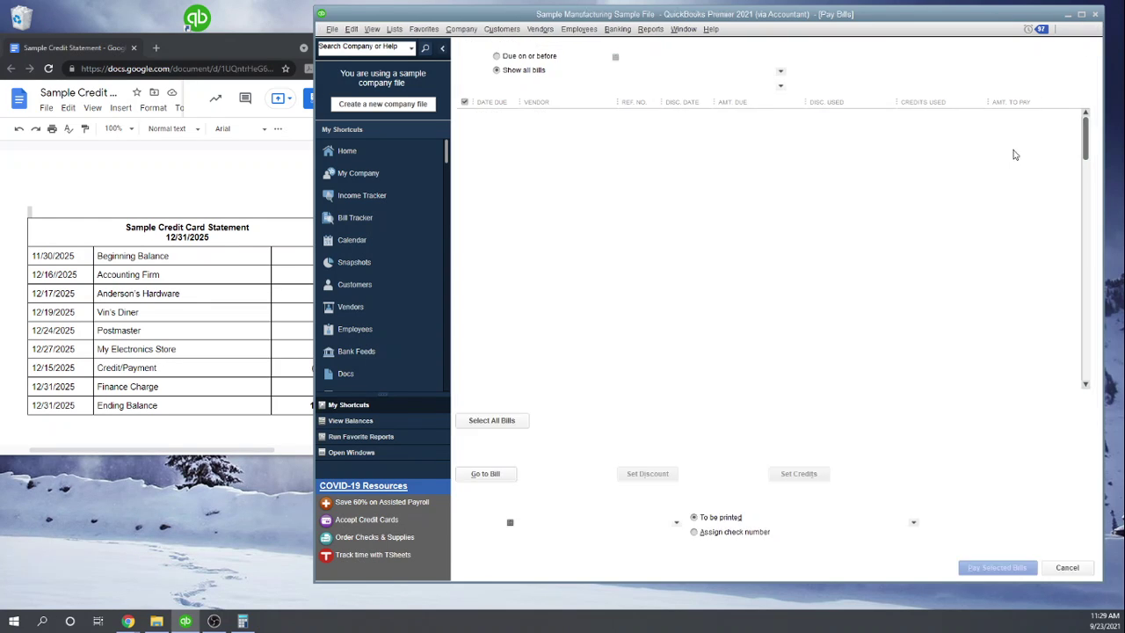